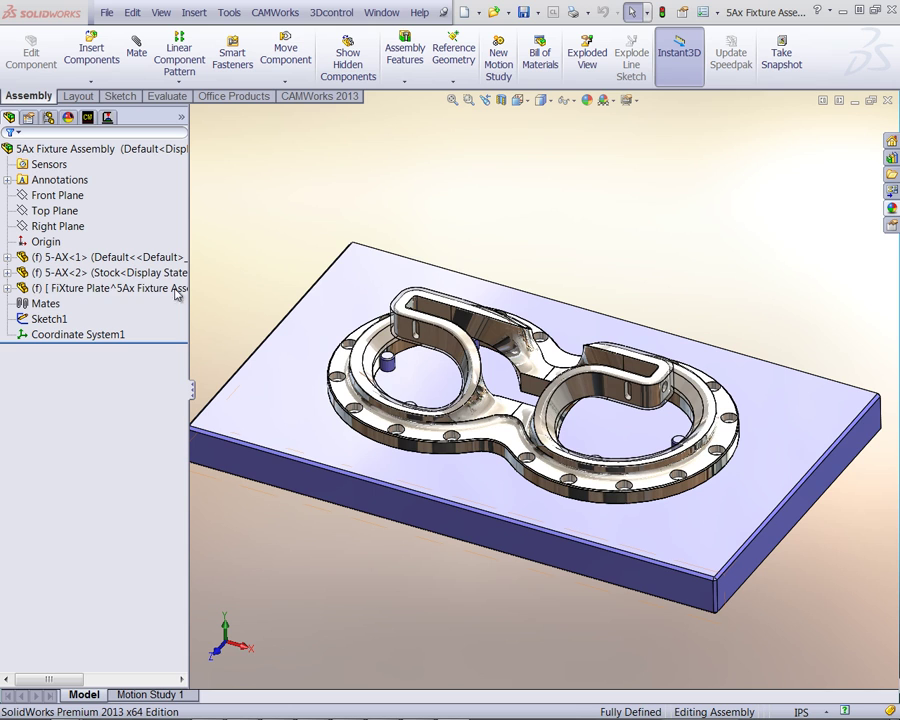
- Select the FiXture Plate, 5-AX<2> and 5-AX<1> components and start the toolpath simulation
click(139, 290)
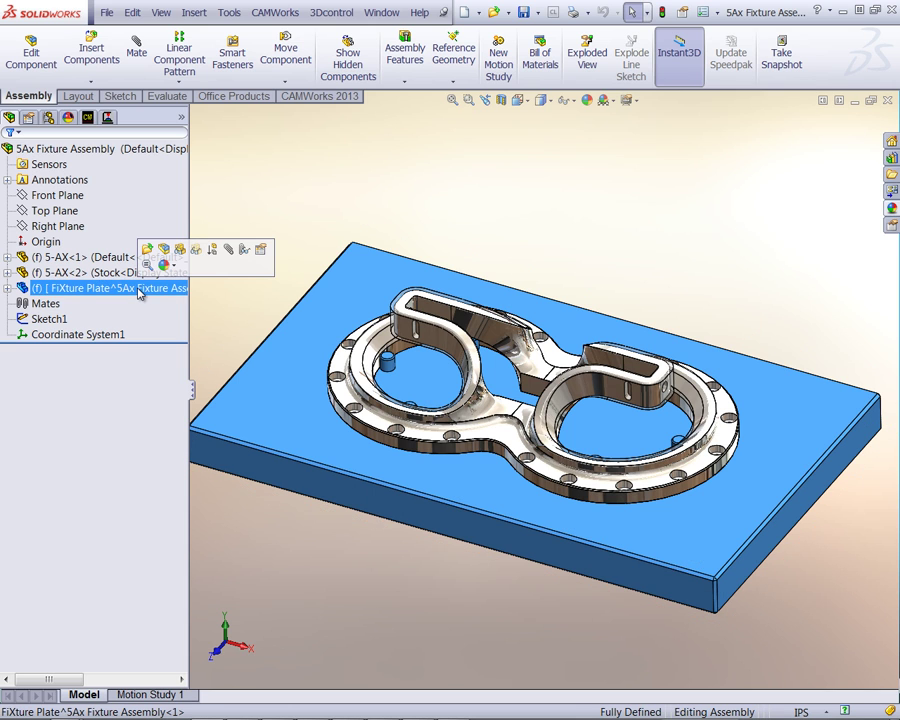
click(74, 275)
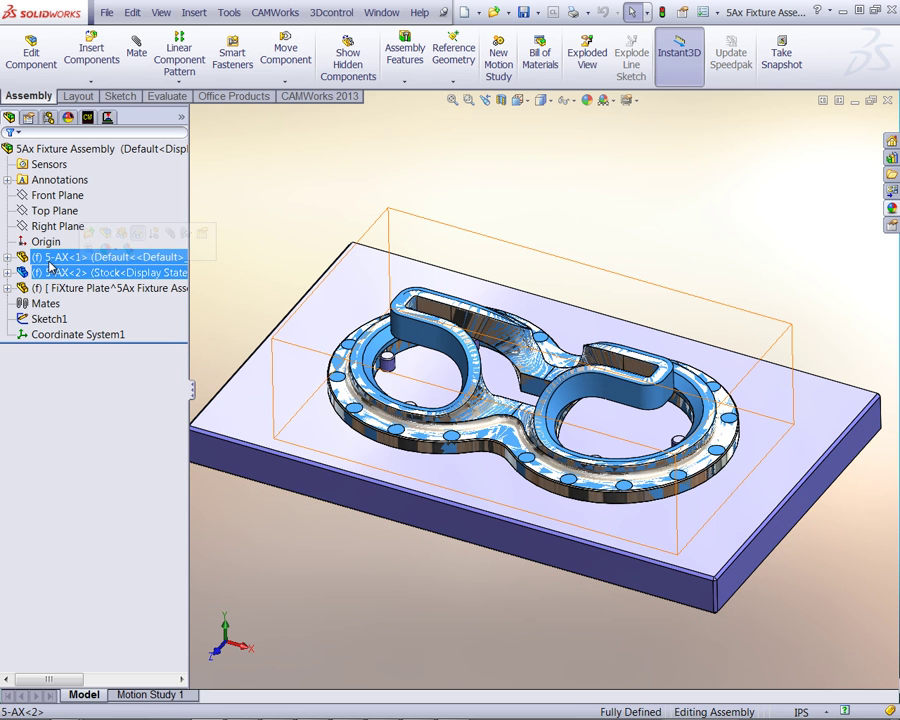
click(70, 258)
click(322, 96)
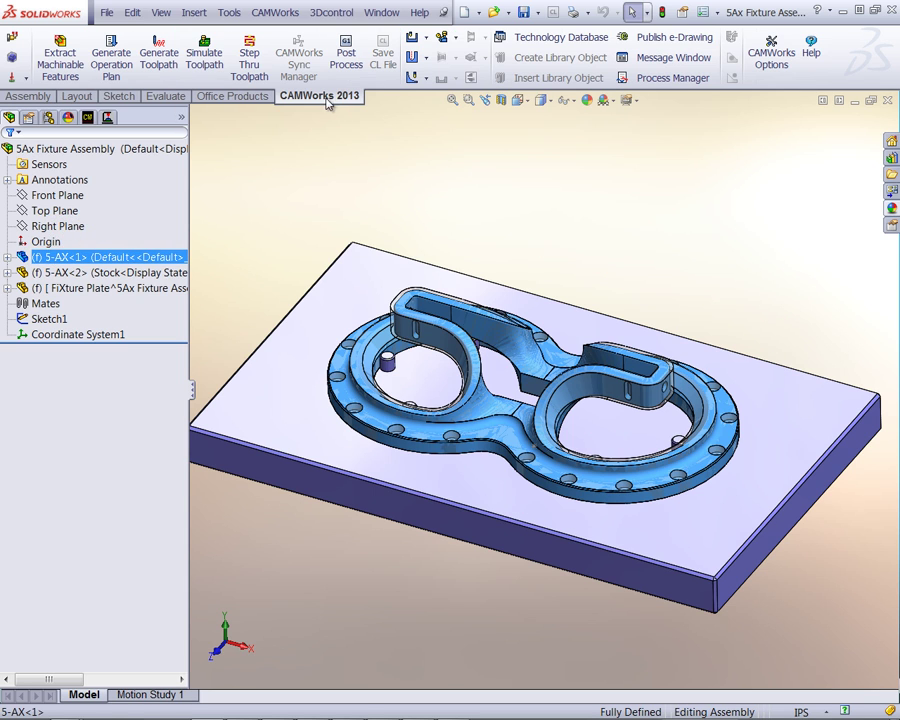
click(202, 60)
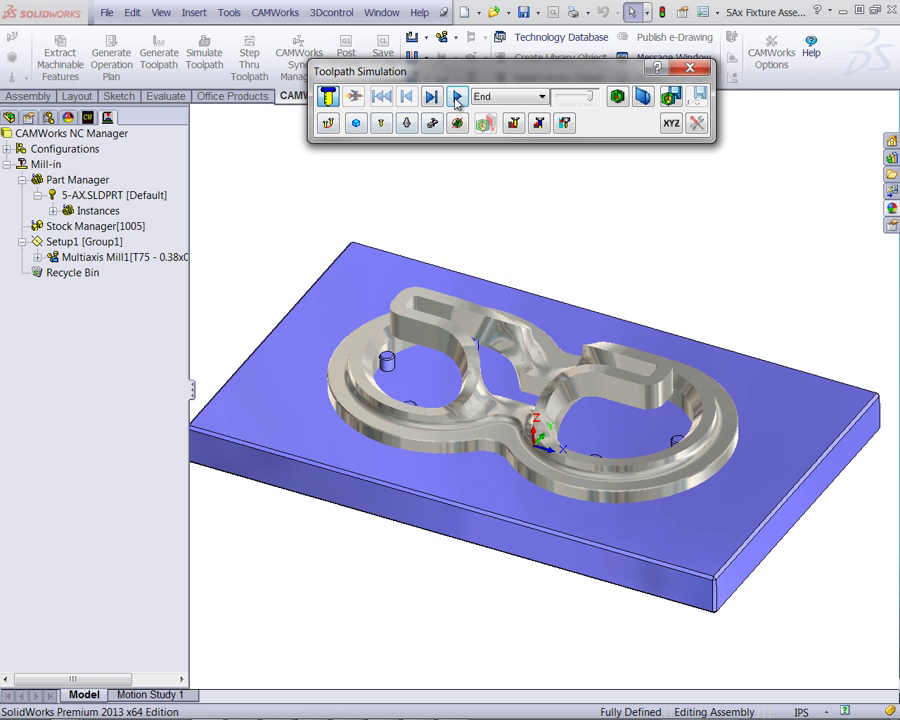
- Play the Multiaxis Mill1 simulation to the end, then close it
click(456, 97)
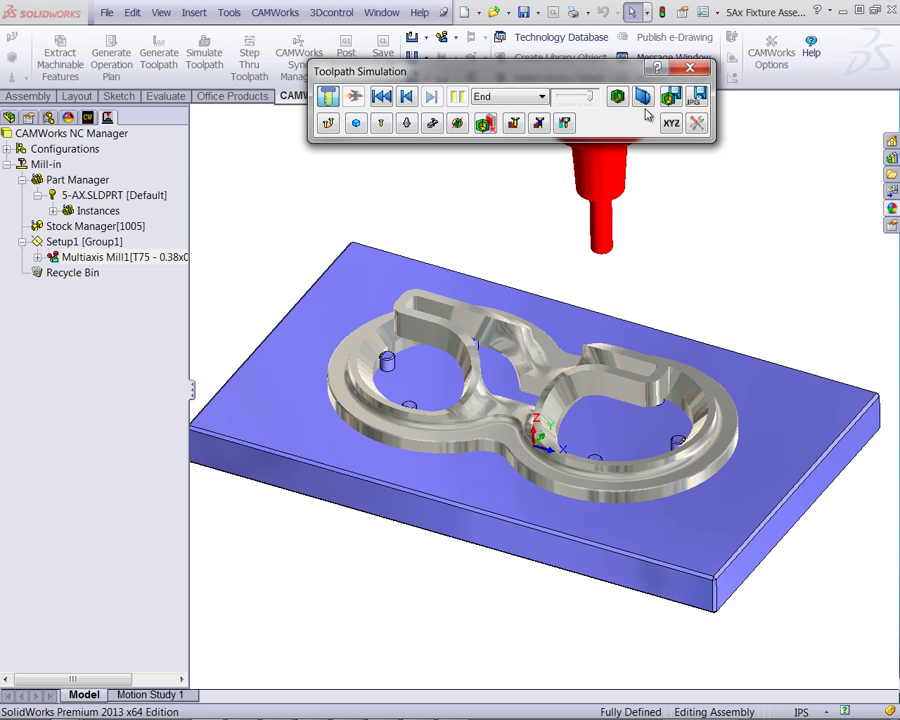
click(690, 67)
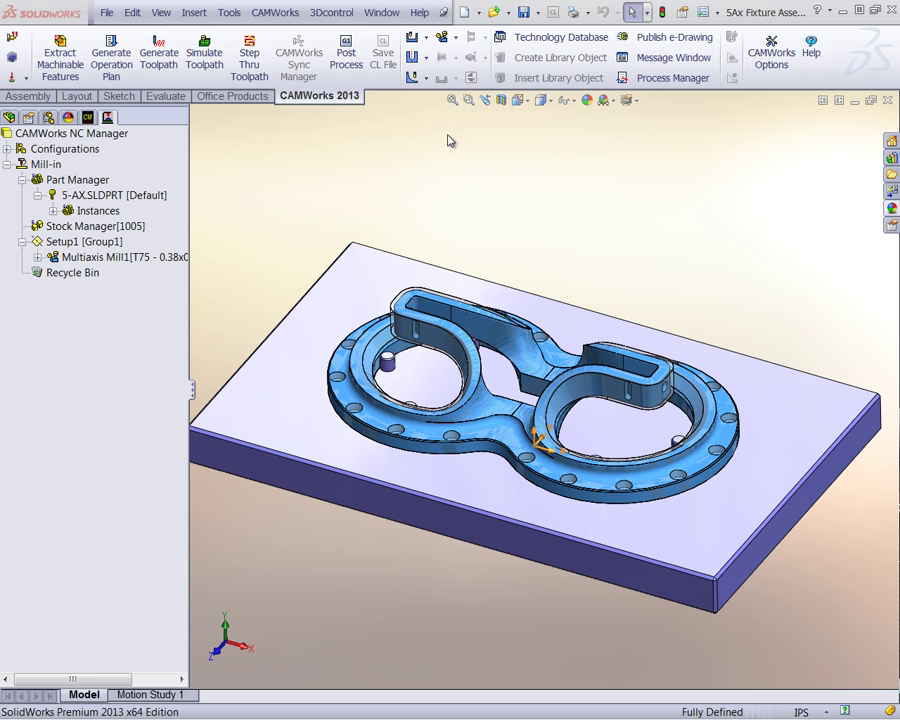
click(229, 13)
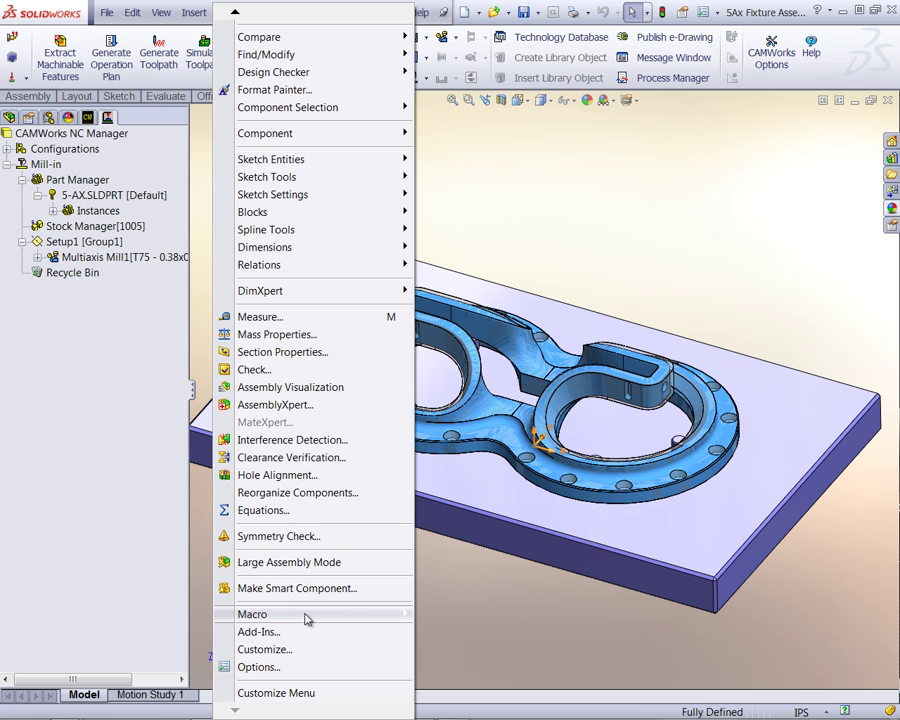
mouse_move(307, 617)
click(75, 405)
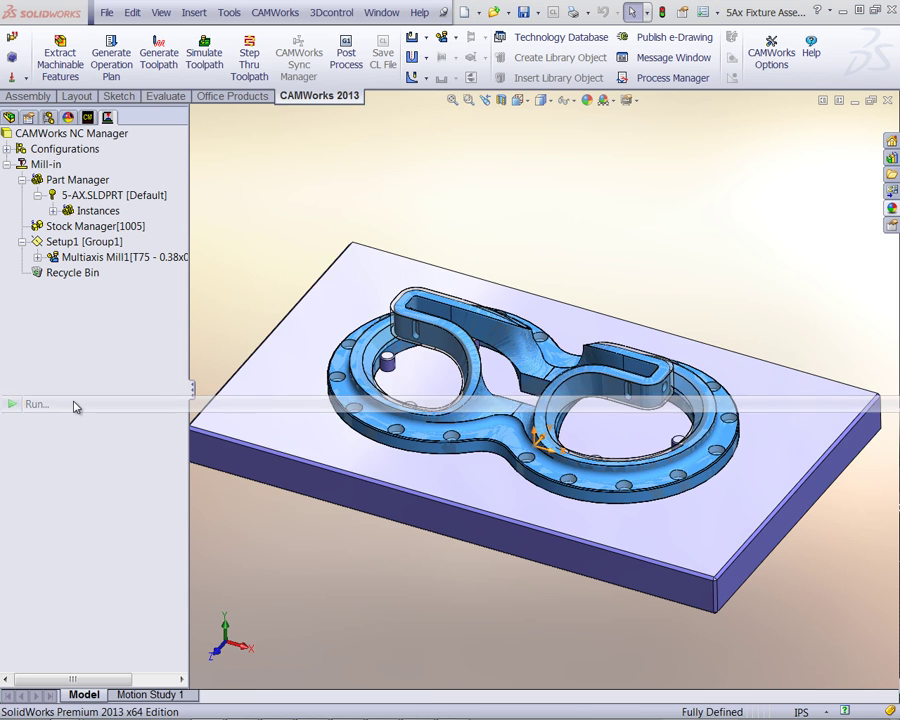
click(525, 229)
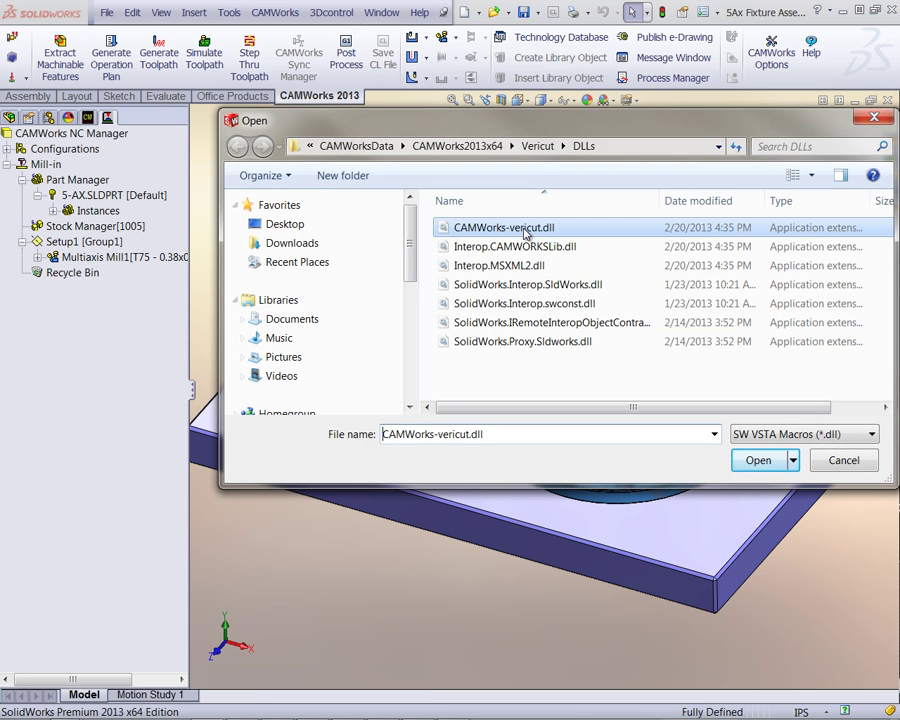
click(758, 461)
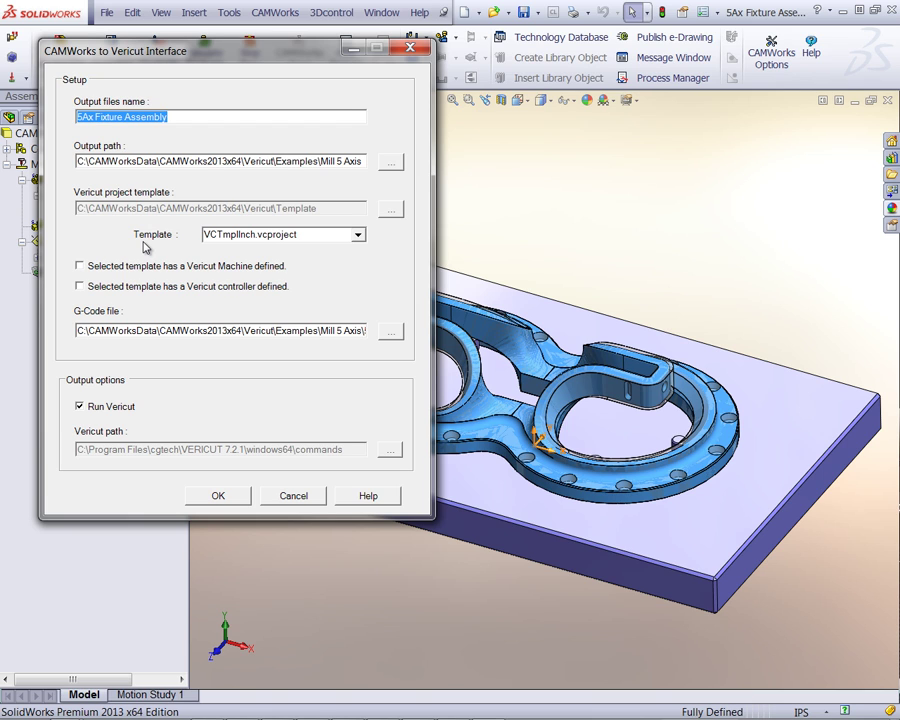
click(411, 48)
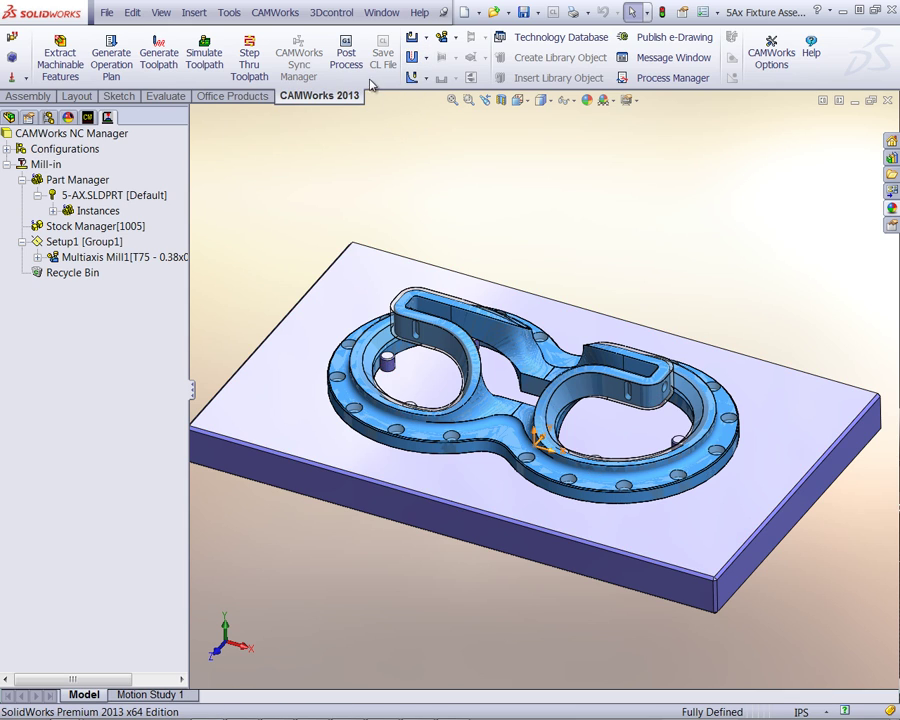
- Open Customize and add a new custom button from the Macro command category
click(229, 13)
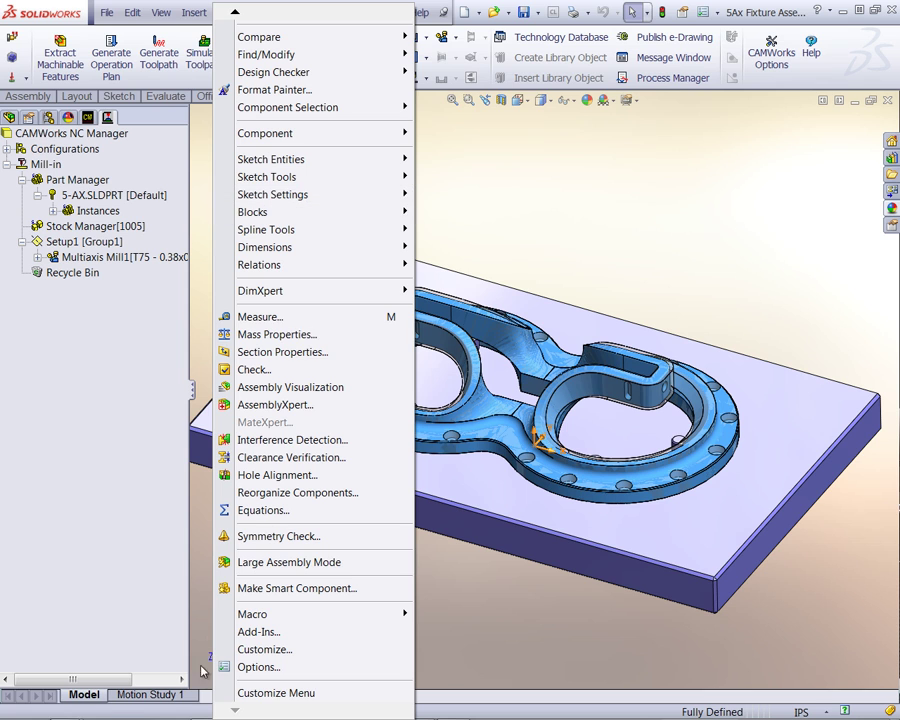
click(262, 649)
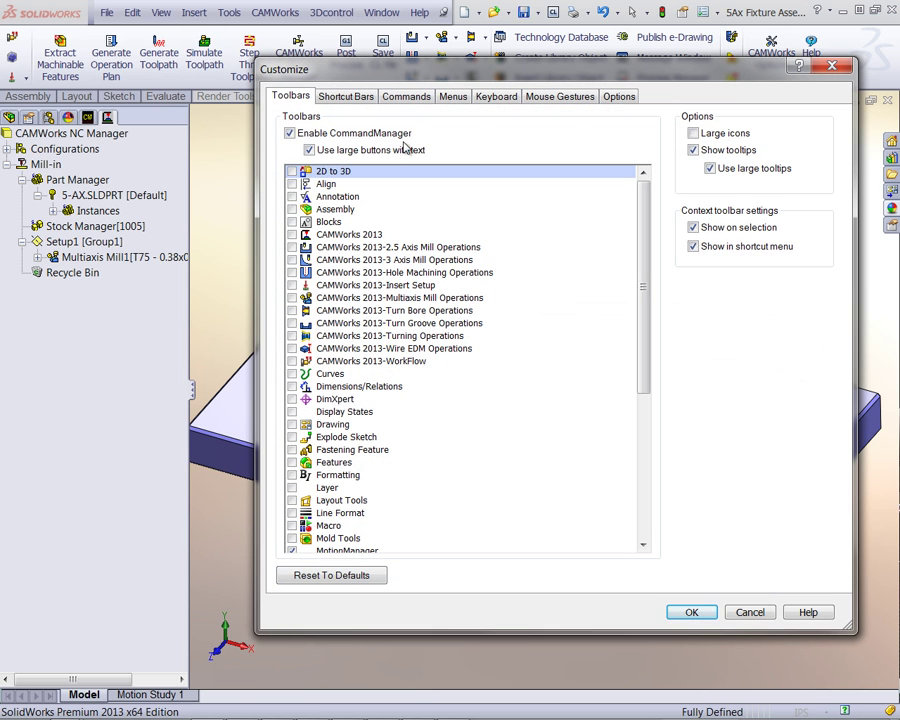
click(406, 98)
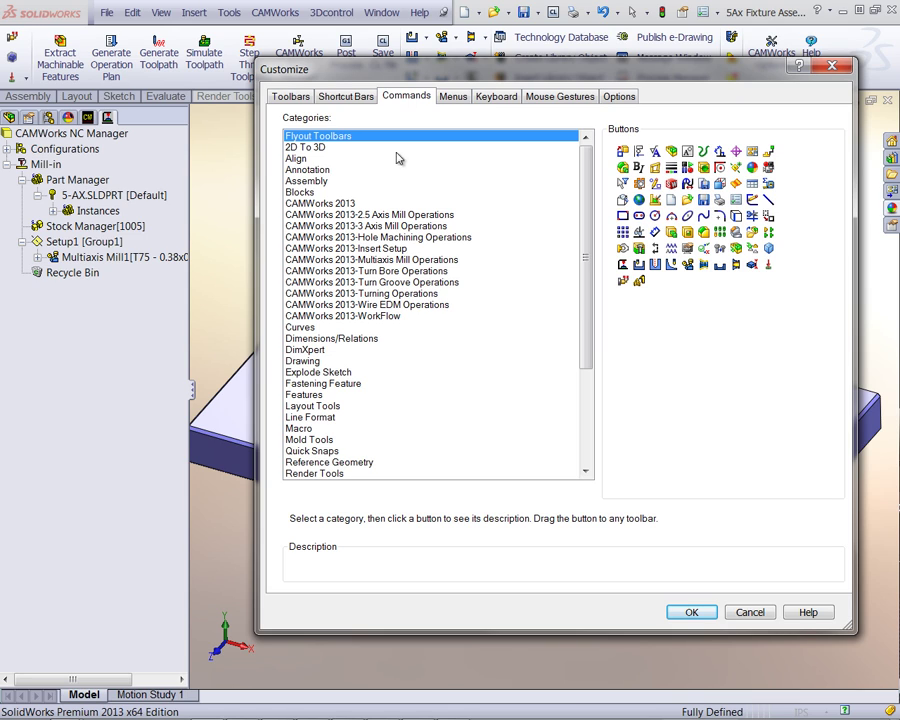
click(300, 429)
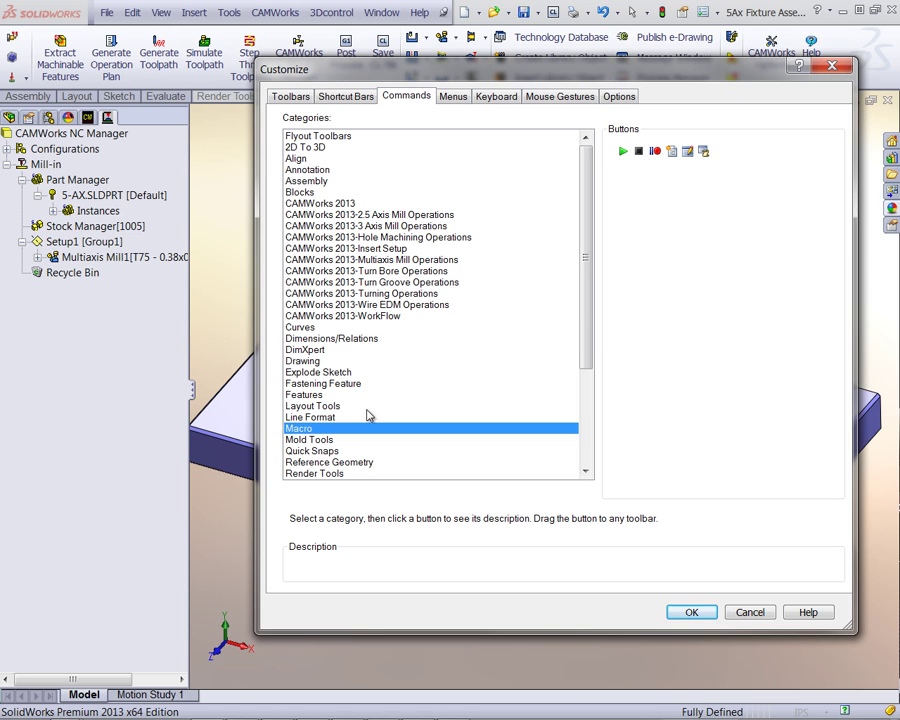
drag(703, 151, 593, 30)
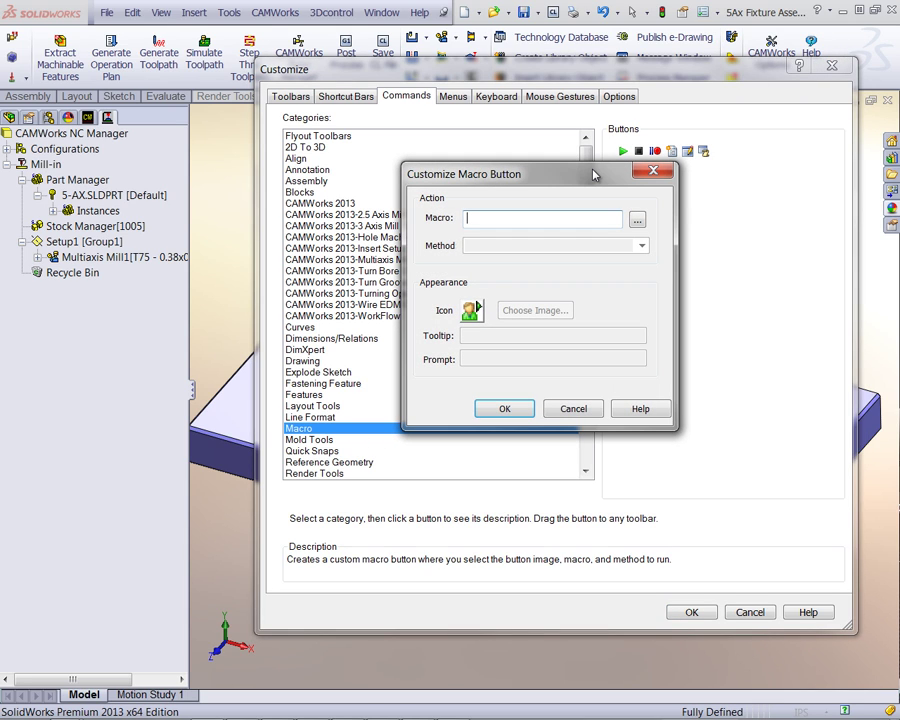
- Attach the CAMWorks-vericut.dll macro to the button and select the tooltip's vericut suffix
click(637, 219)
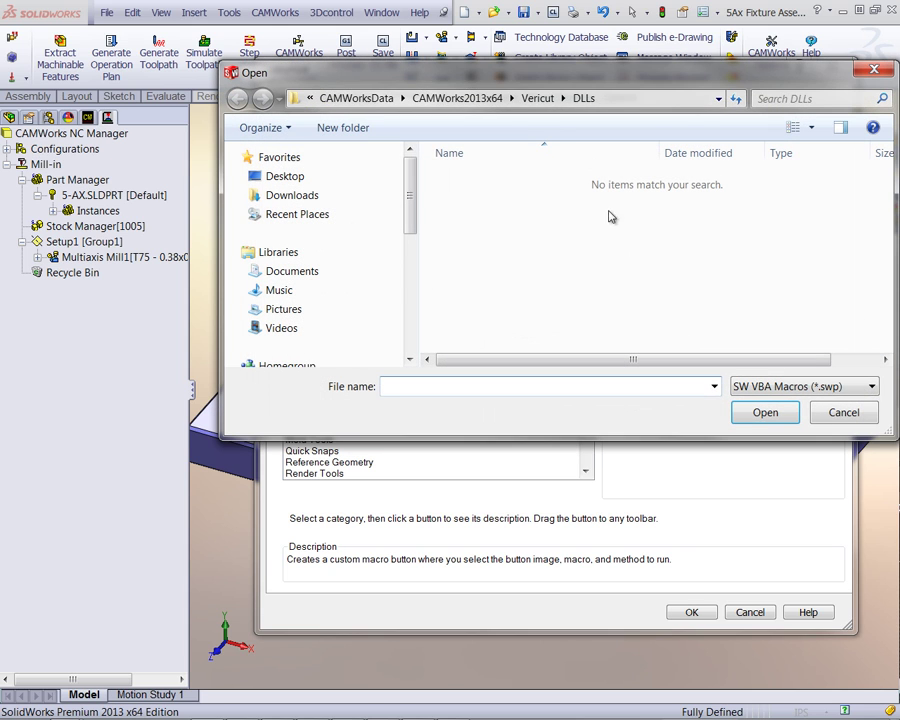
click(795, 387)
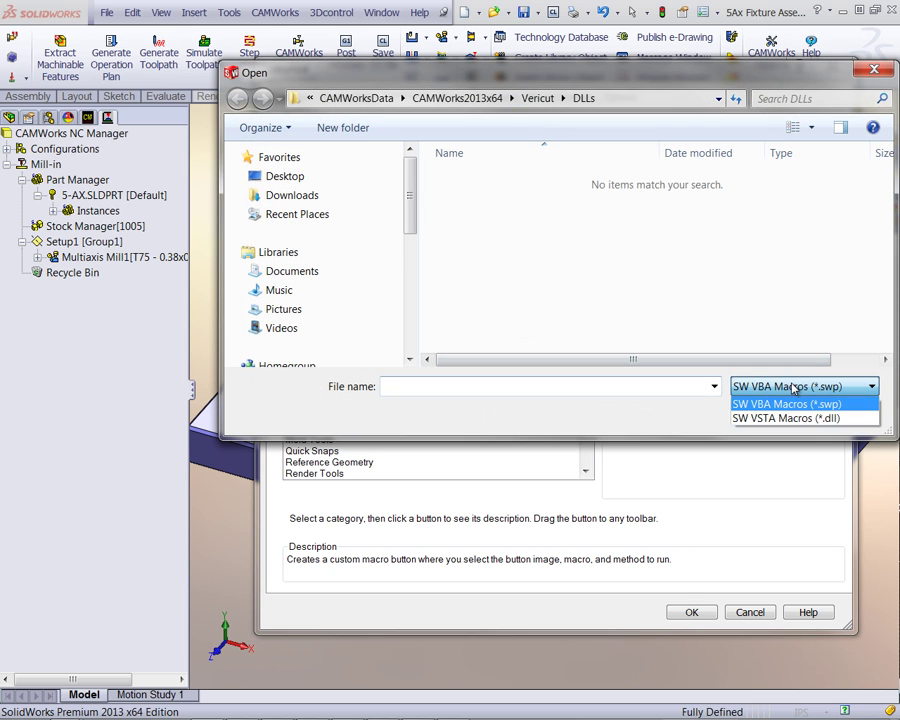
click(760, 418)
click(485, 180)
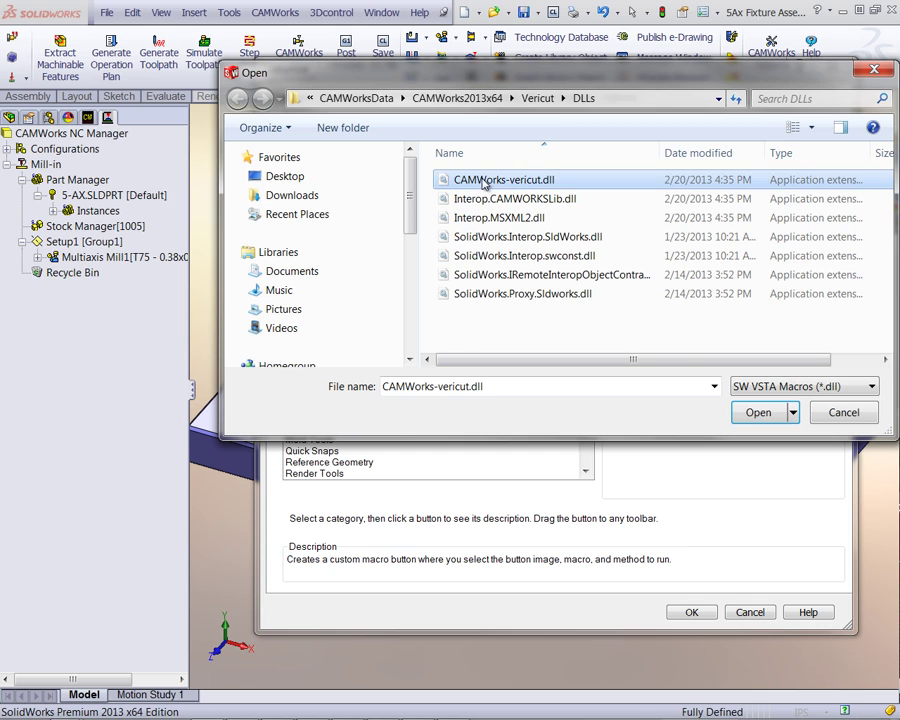
click(757, 413)
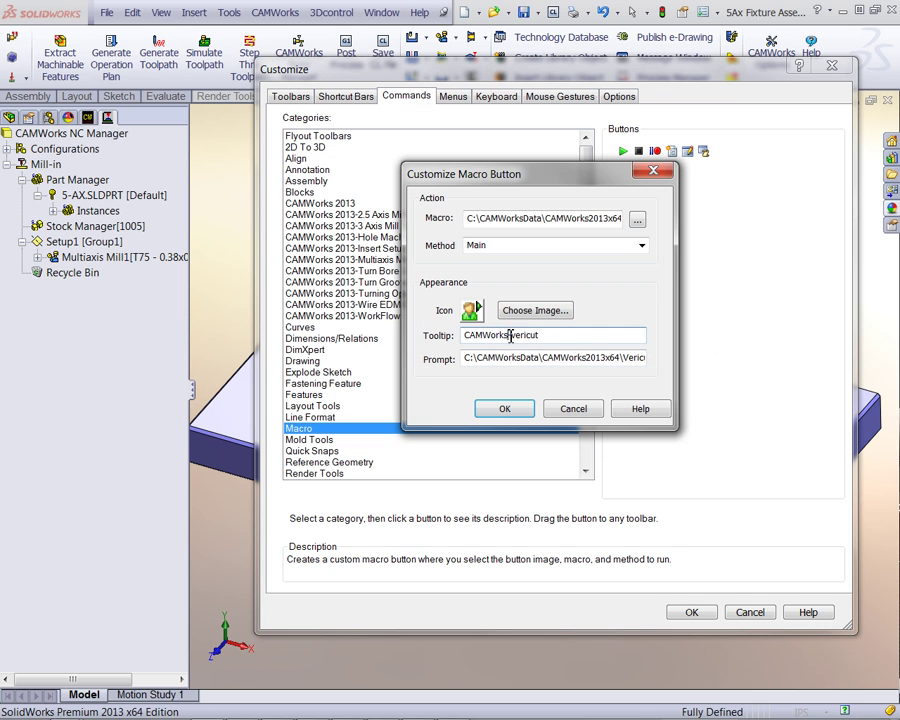
drag(509, 336, 555, 335)
- Give the button the vericut_icon.bmp image and confirm both customization dialogs
click(520, 310)
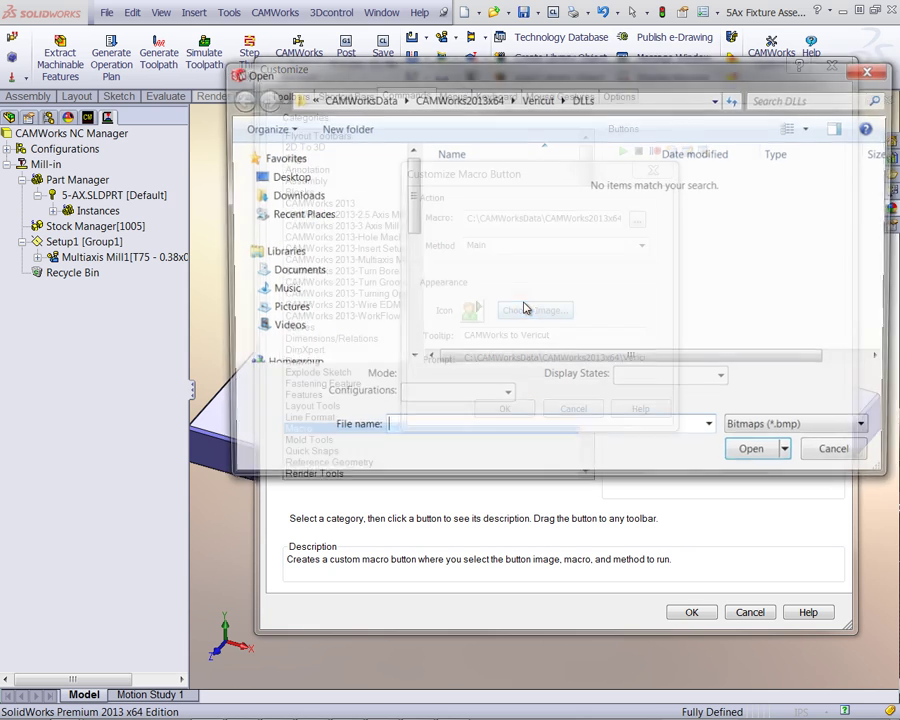
click(536, 98)
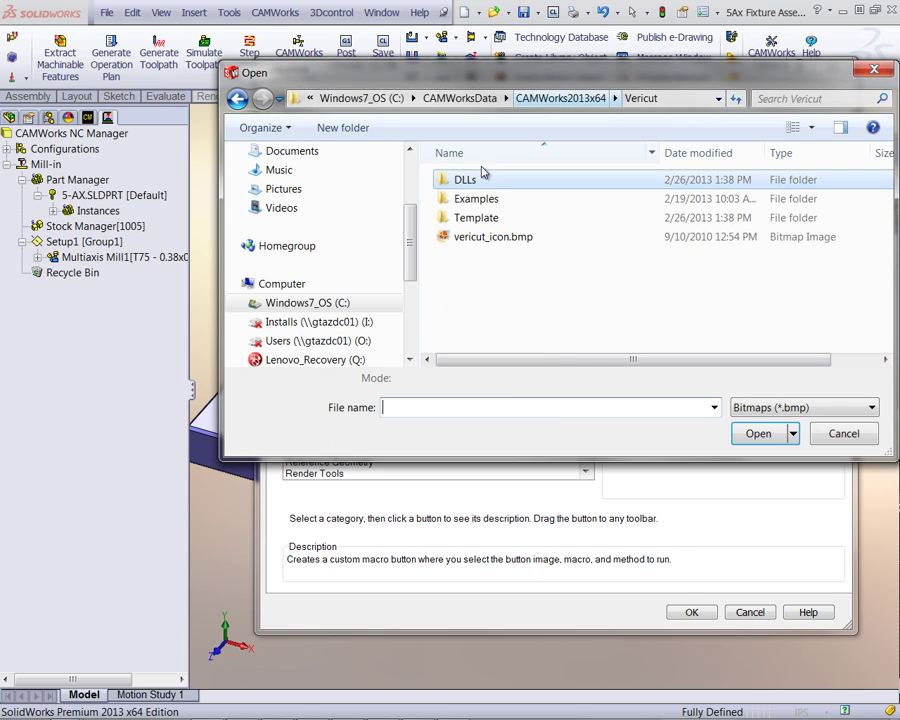
click(470, 236)
click(758, 433)
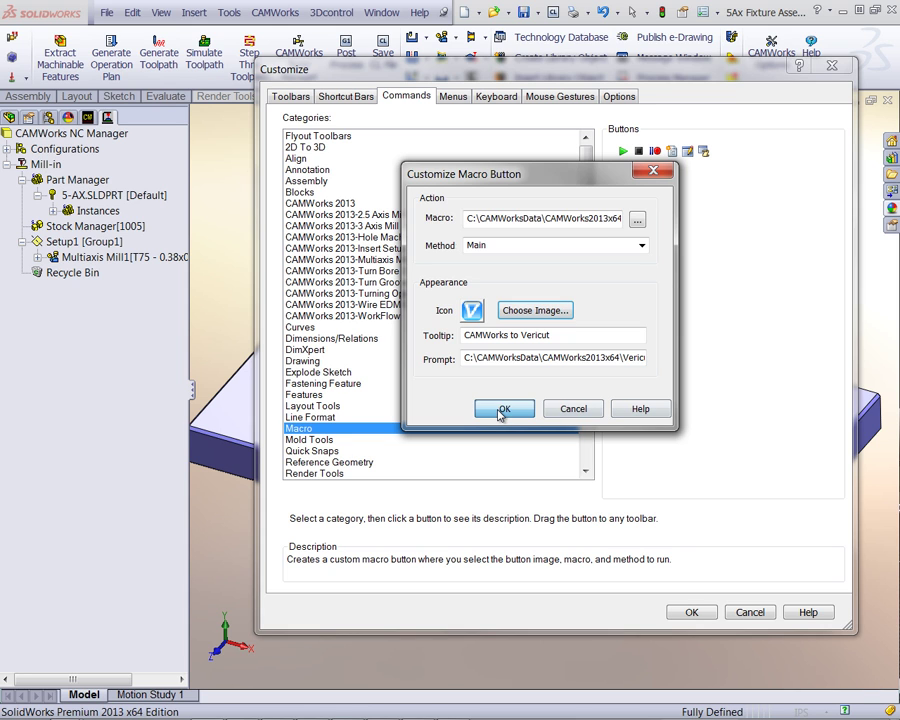
click(503, 410)
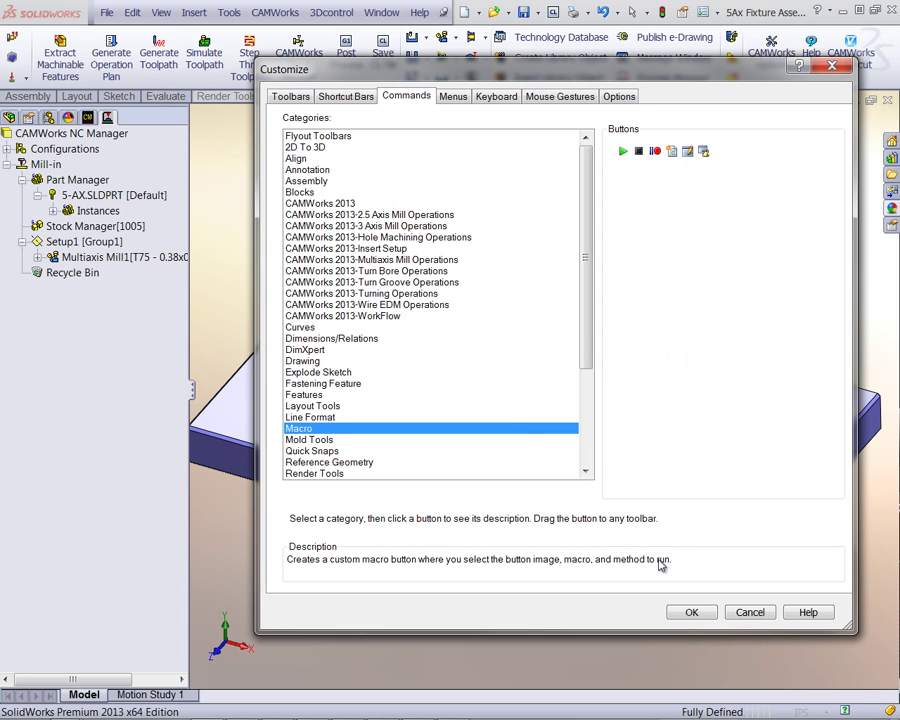
click(690, 613)
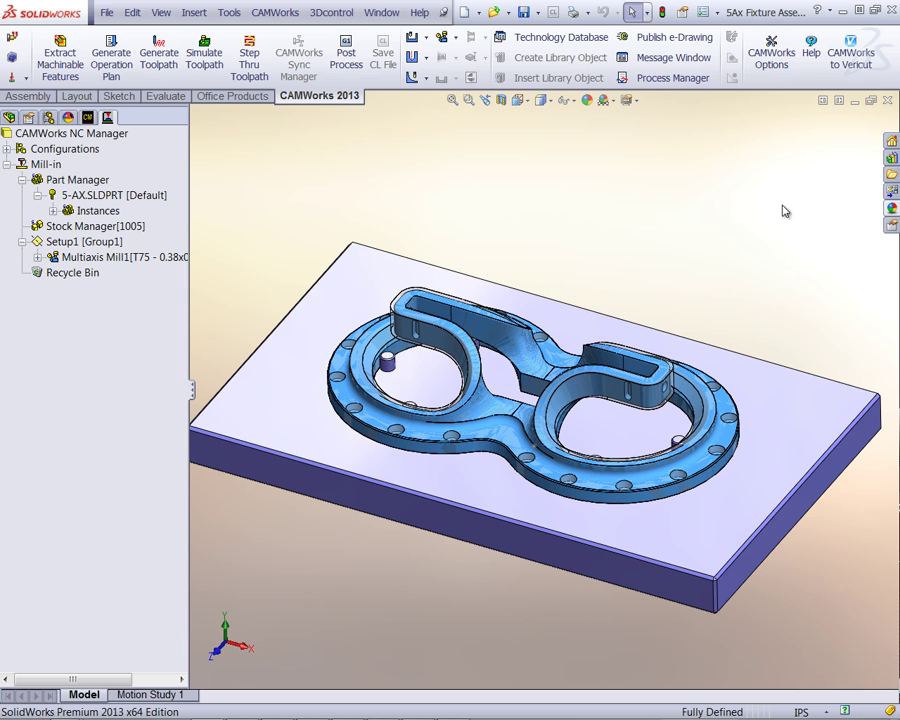
- Export 5Ax Fixture Assembly to Vericut with default settings and Run Vericut checked
click(856, 67)
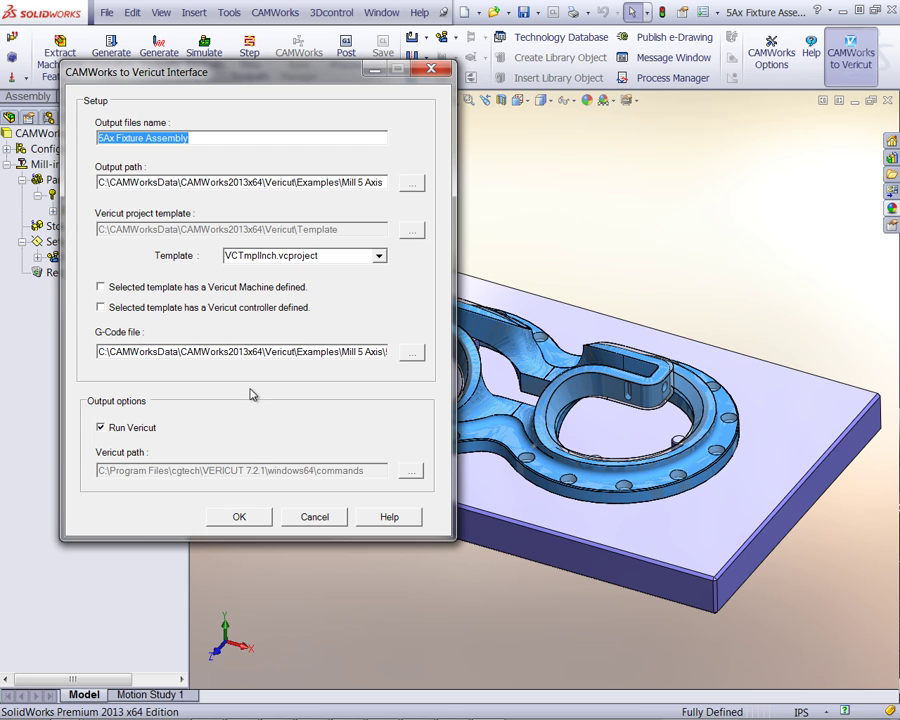
click(240, 517)
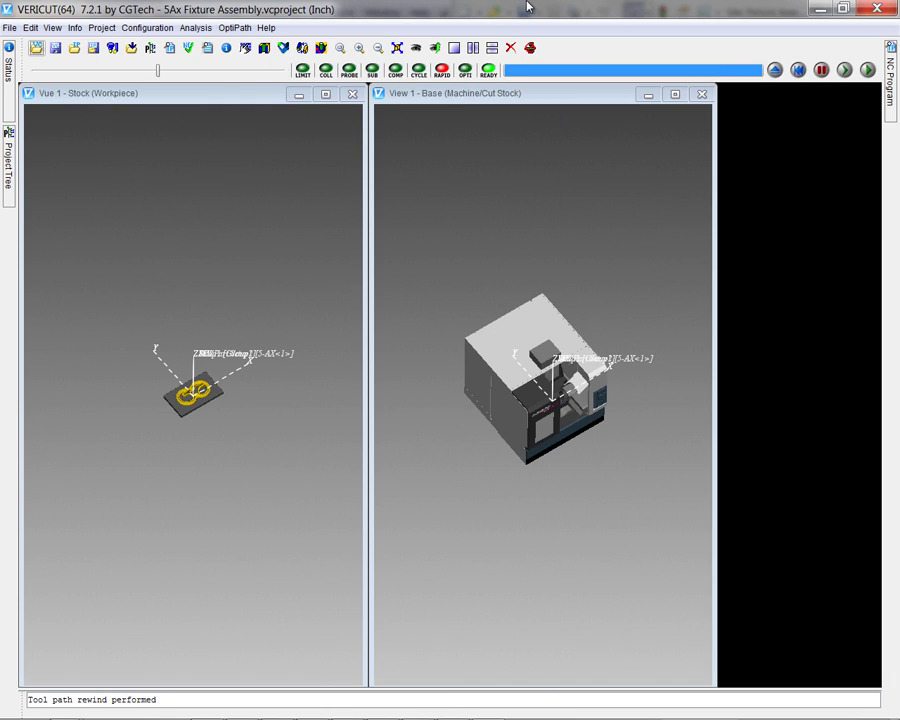
- Tile the stock and machine views and select the stock model under Stock > Models
click(470, 49)
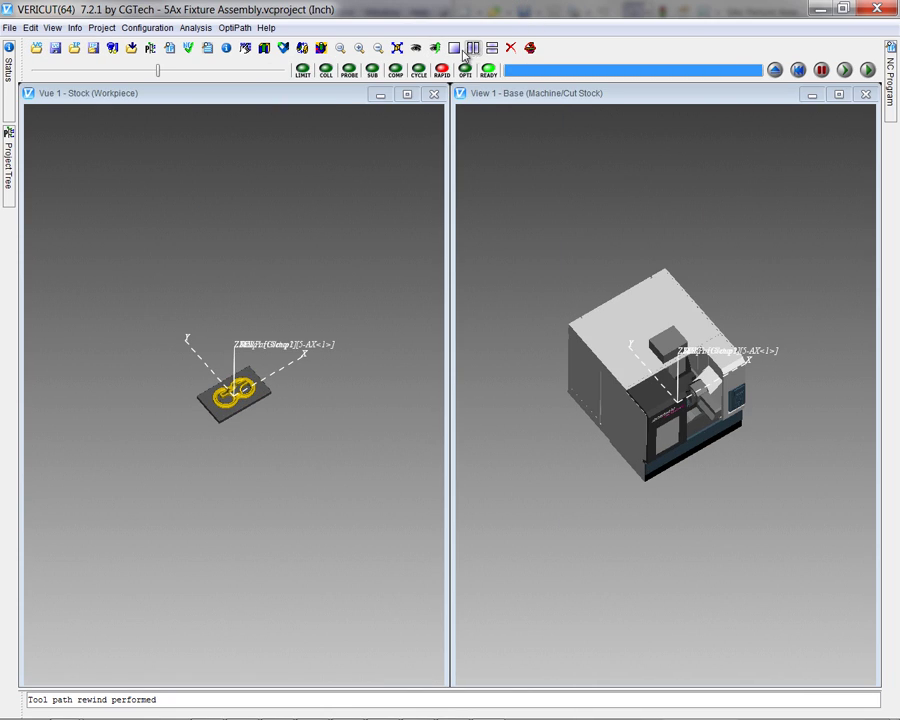
click(10, 176)
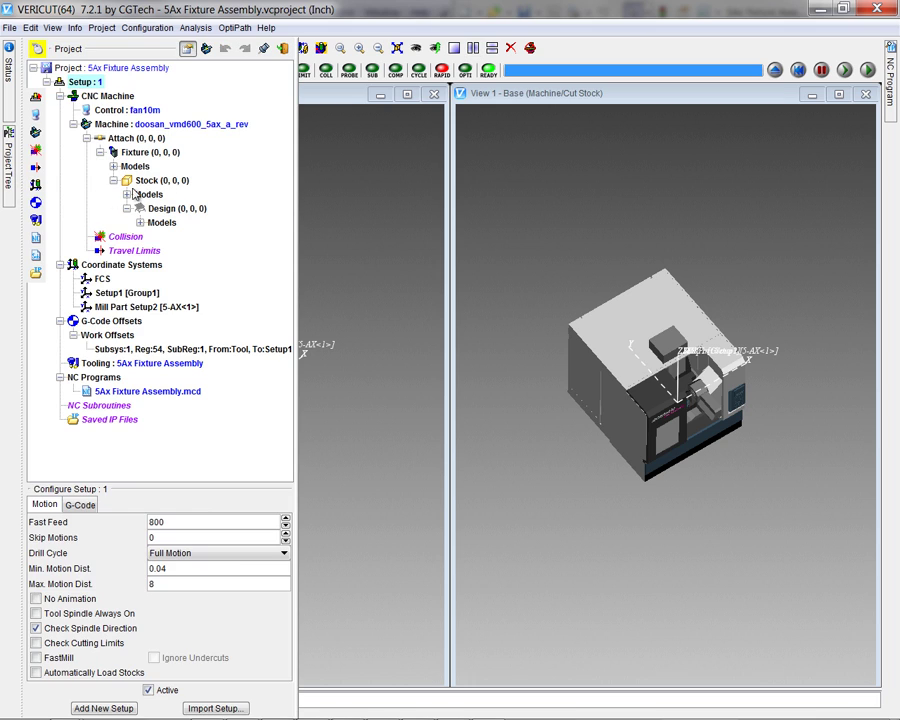
click(128, 194)
click(180, 209)
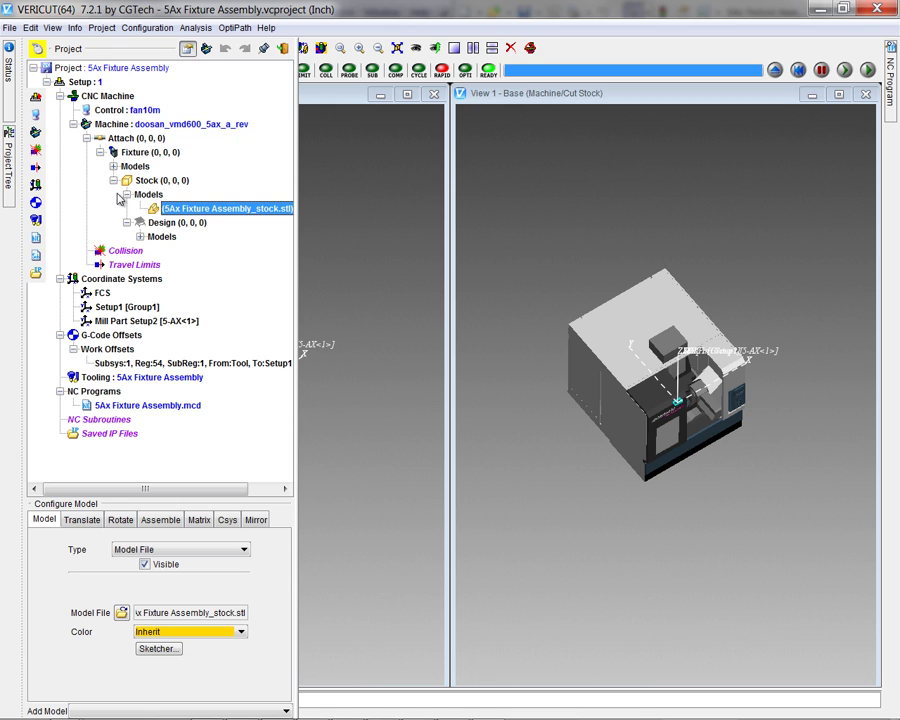
- Open Tooling in the Tool Manager, rotate tool 75 into a tilted view, then close it
click(141, 379)
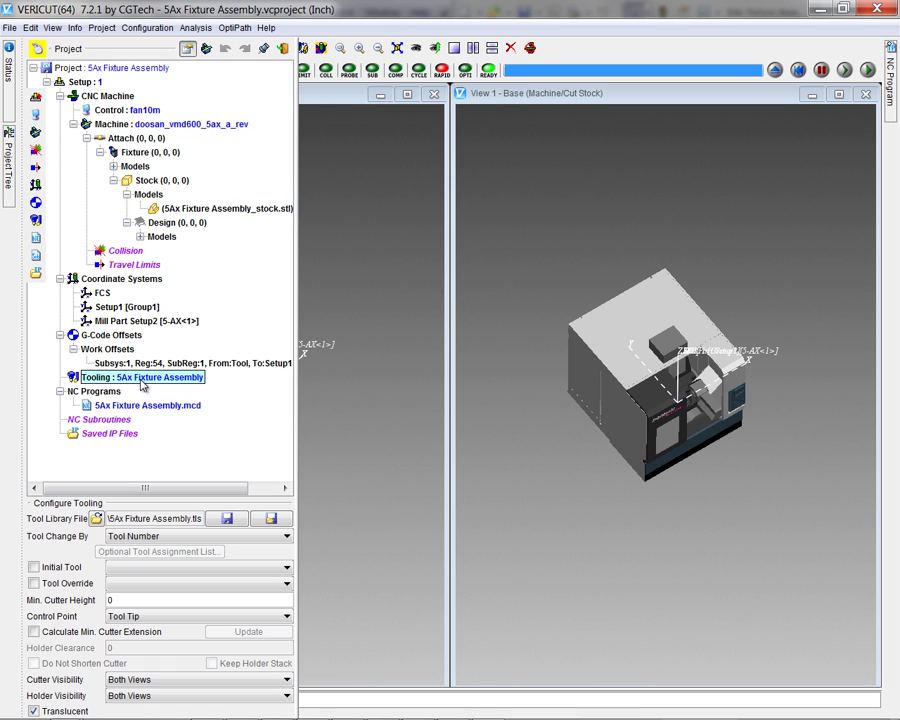
double_click(143, 381)
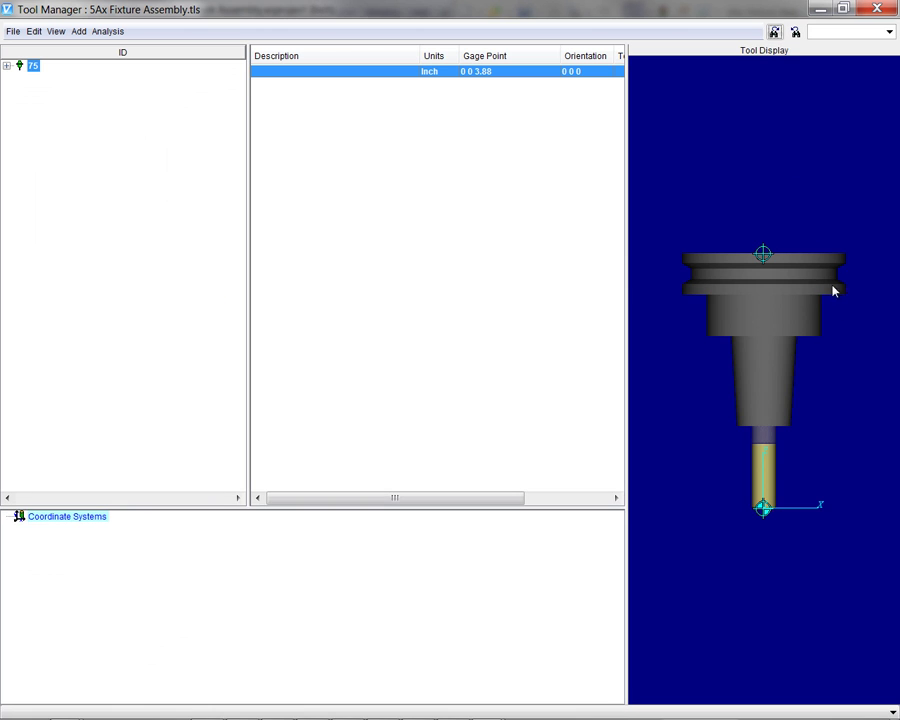
drag(823, 371, 800, 290)
key(alt+Tab)
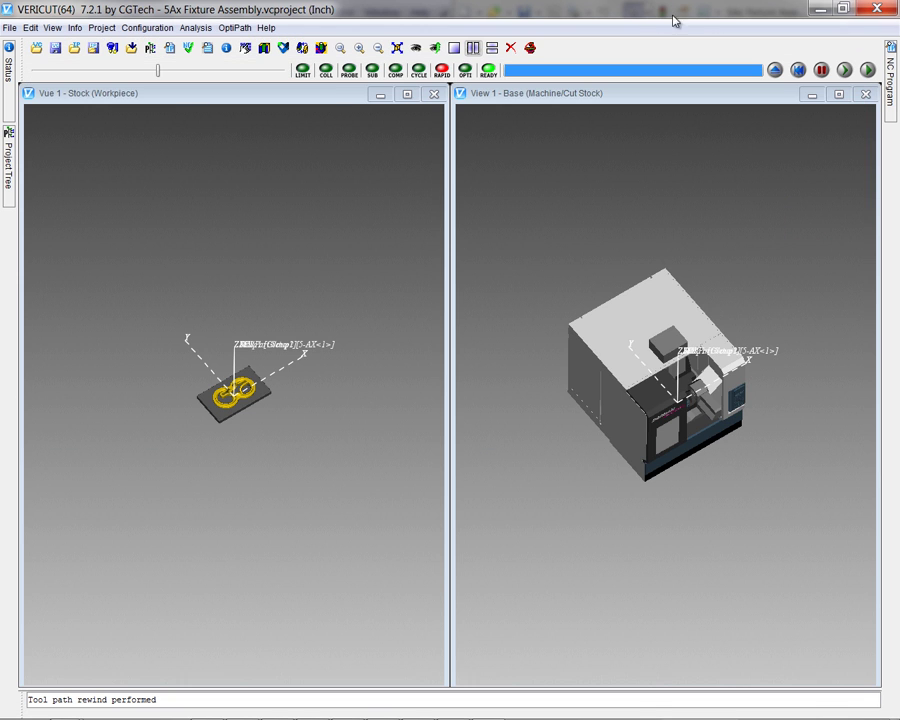
- Zoom both views onto the workpiece and rotary table, then play the simulation to the end
click(340, 47)
drag(700, 330, 690, 470)
scroll(697, 484, up, 5)
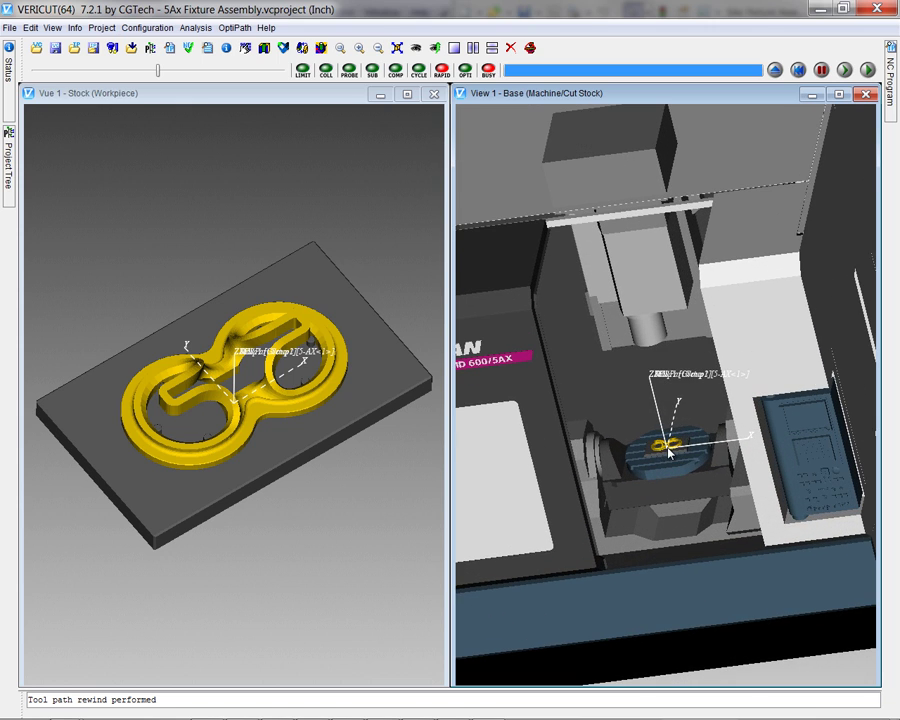
click(867, 70)
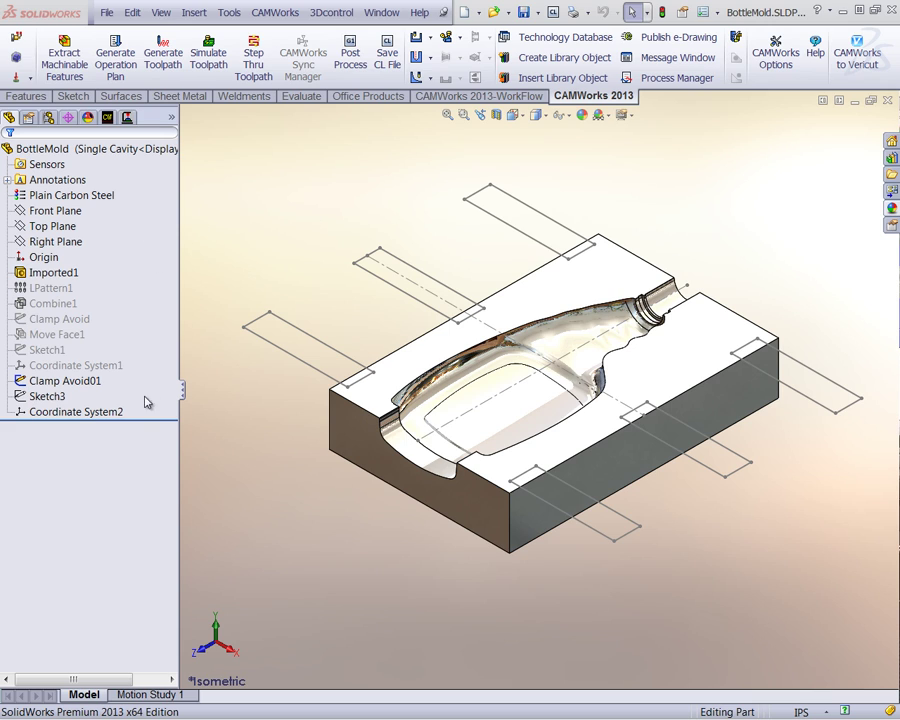
- In the NC Manager, display the Area Clearance1, Flat Area1 and Constant Stepover1 toolpaths in turn
click(127, 118)
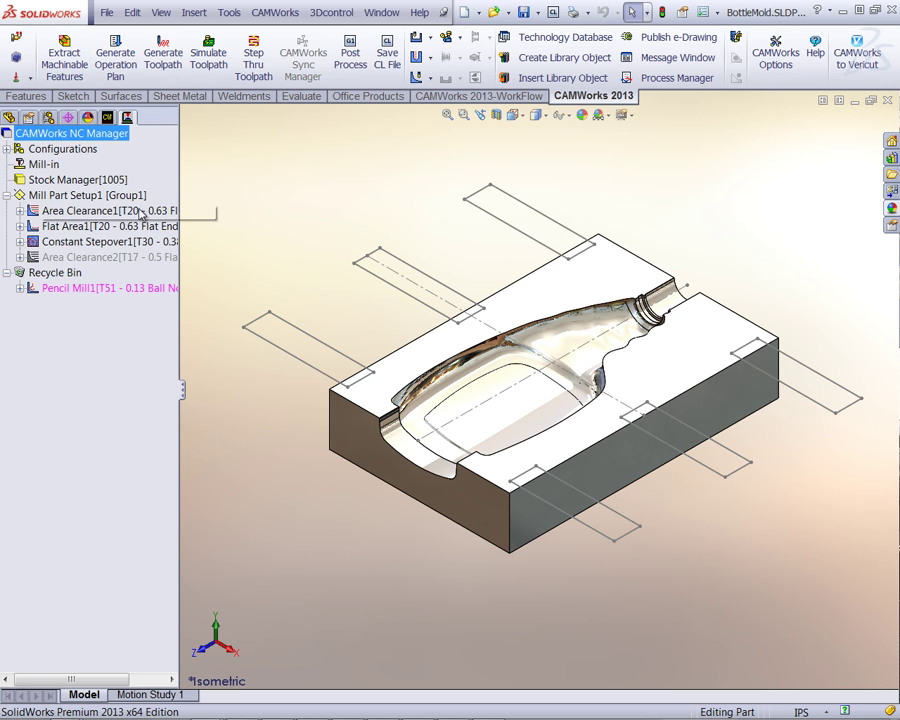
click(100, 211)
click(121, 228)
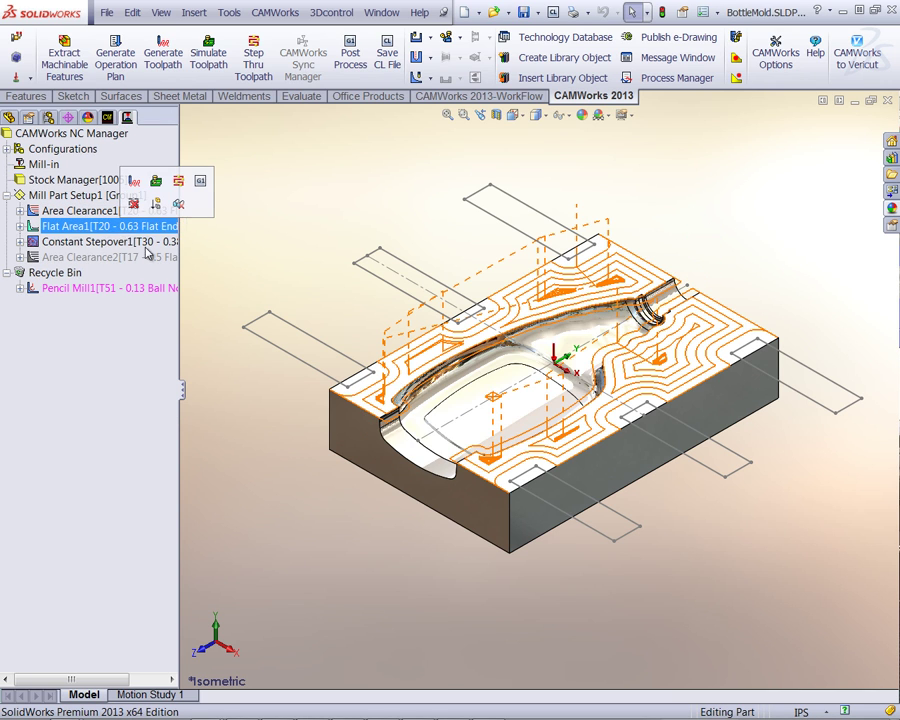
click(120, 241)
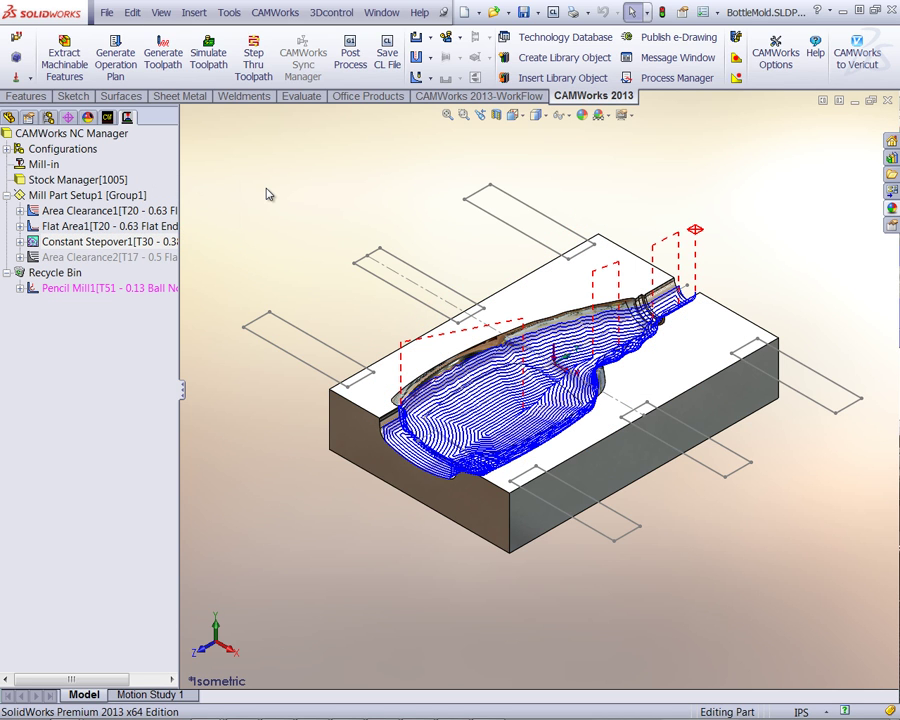
- Export BottleMold to Vericut on the Fadal.vcproject template with its predefined Vericut machine
click(857, 70)
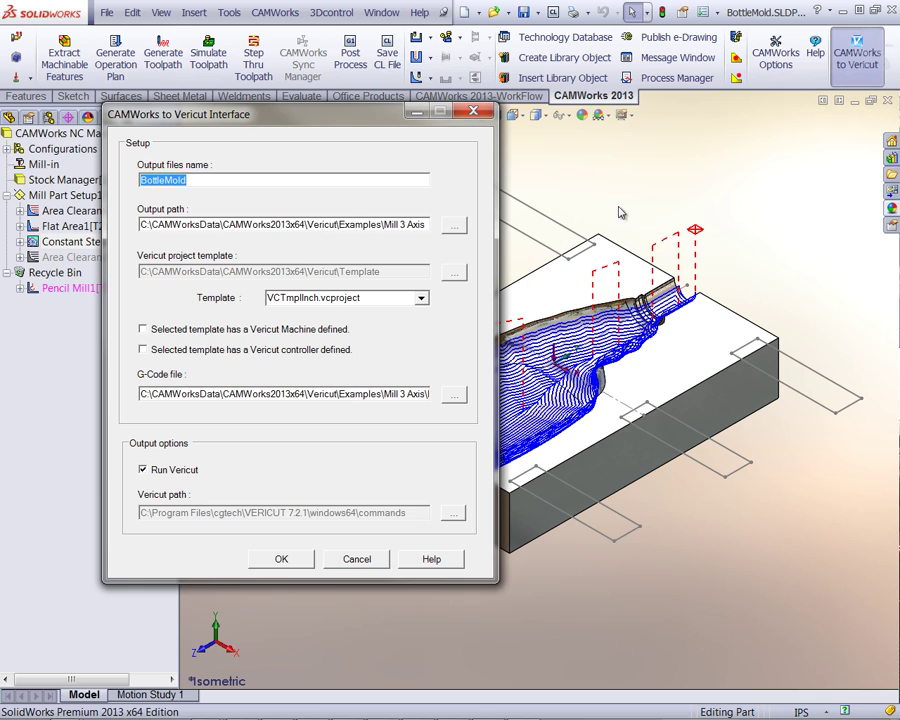
click(421, 297)
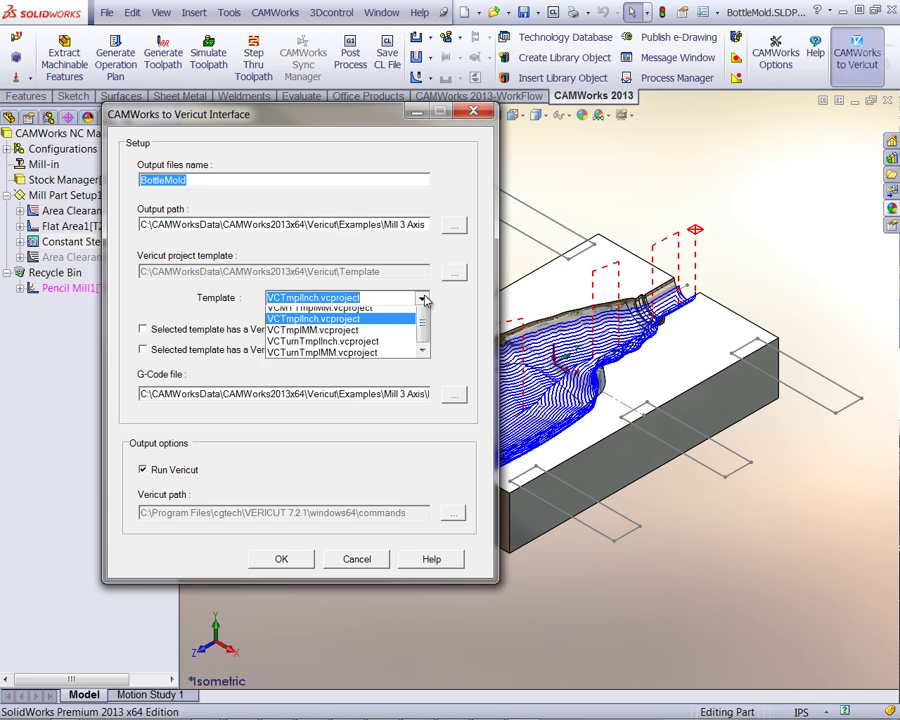
scroll(355, 318, up, 1)
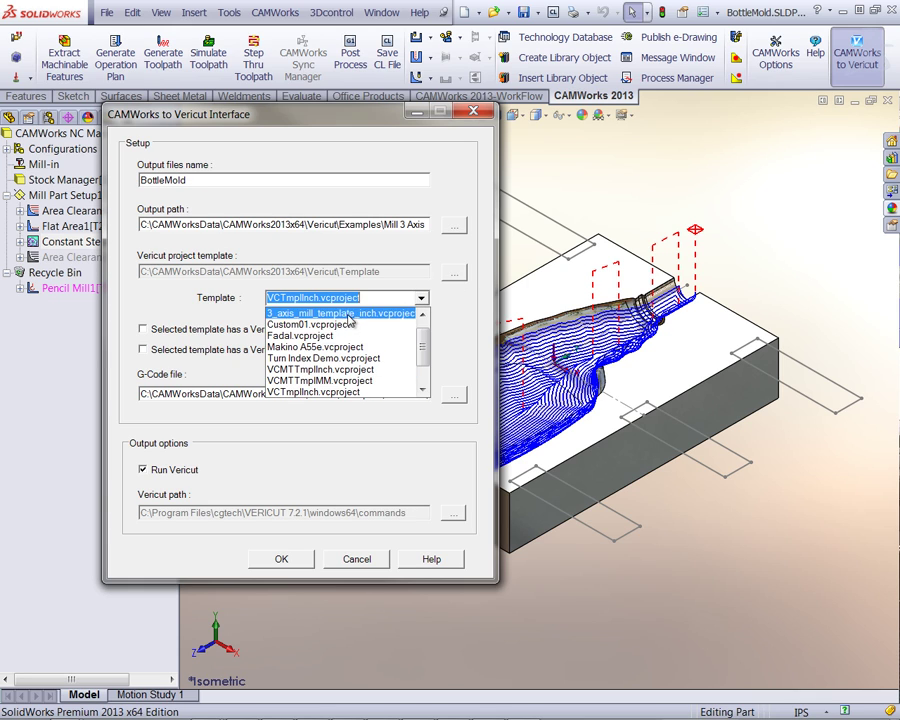
click(322, 336)
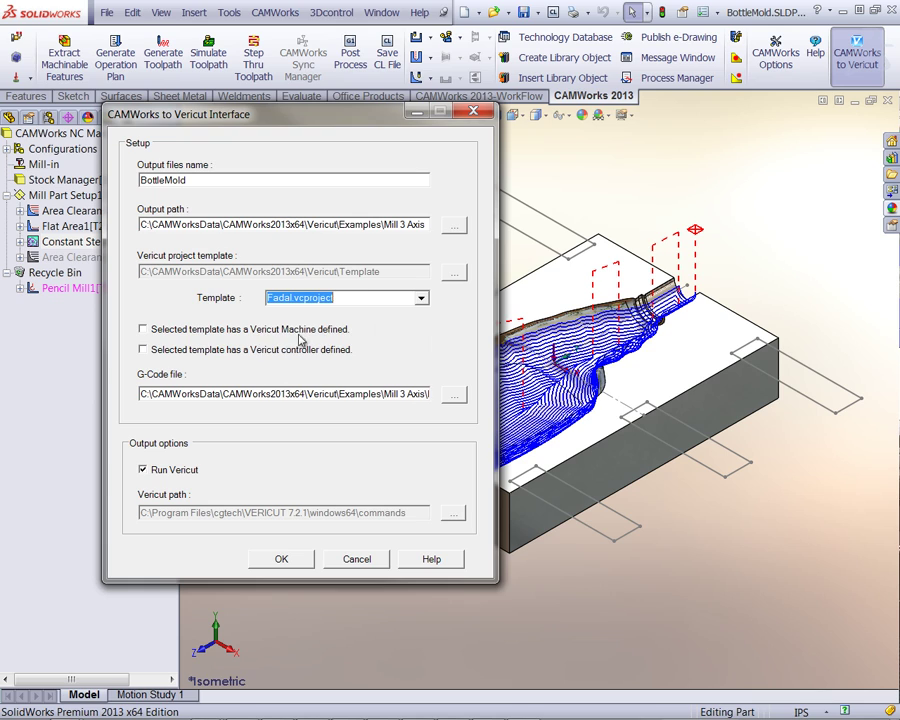
click(143, 329)
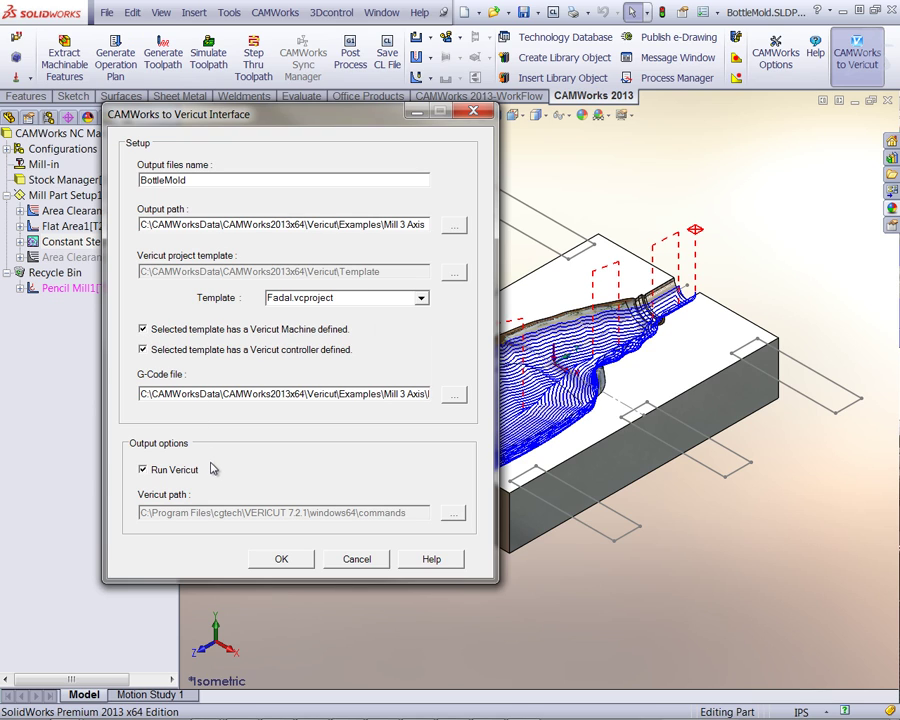
click(268, 558)
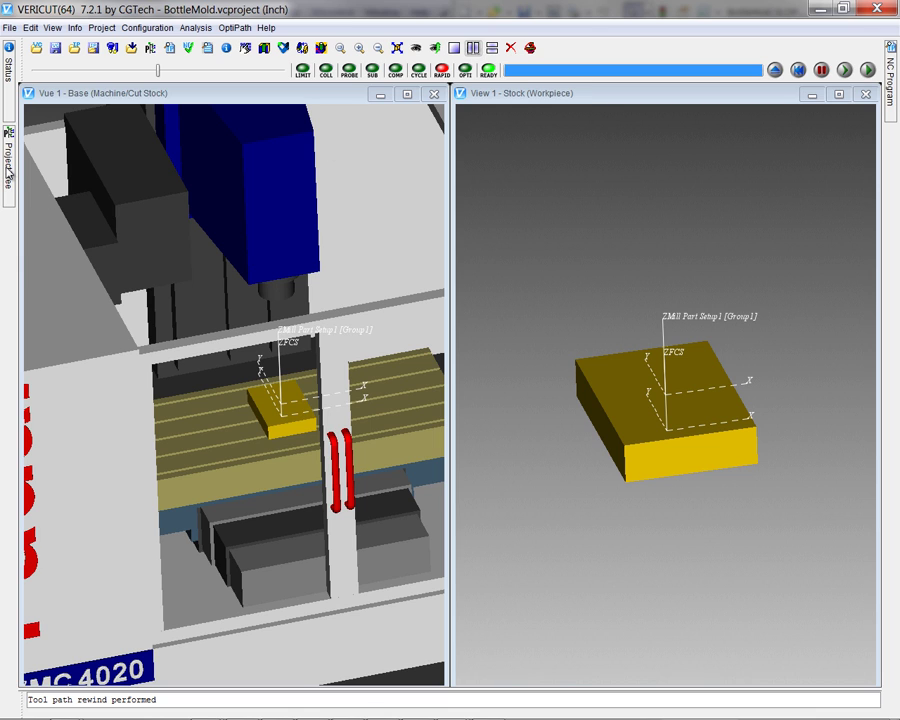
- Make the six Strap Clamp Assembly.STL models visible, then collapse the Project Tree
click(7, 172)
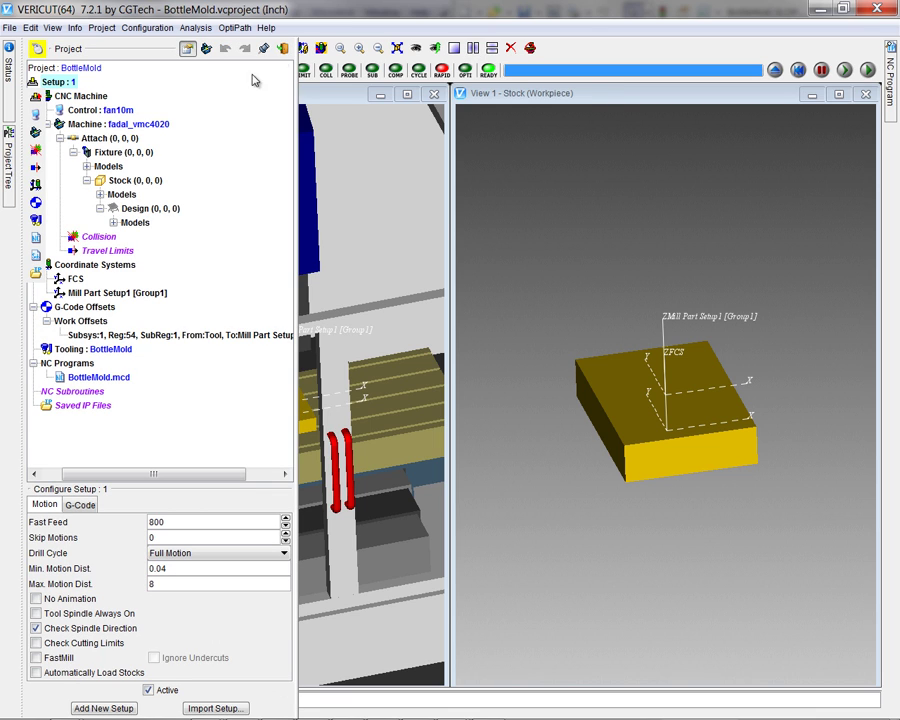
click(187, 48)
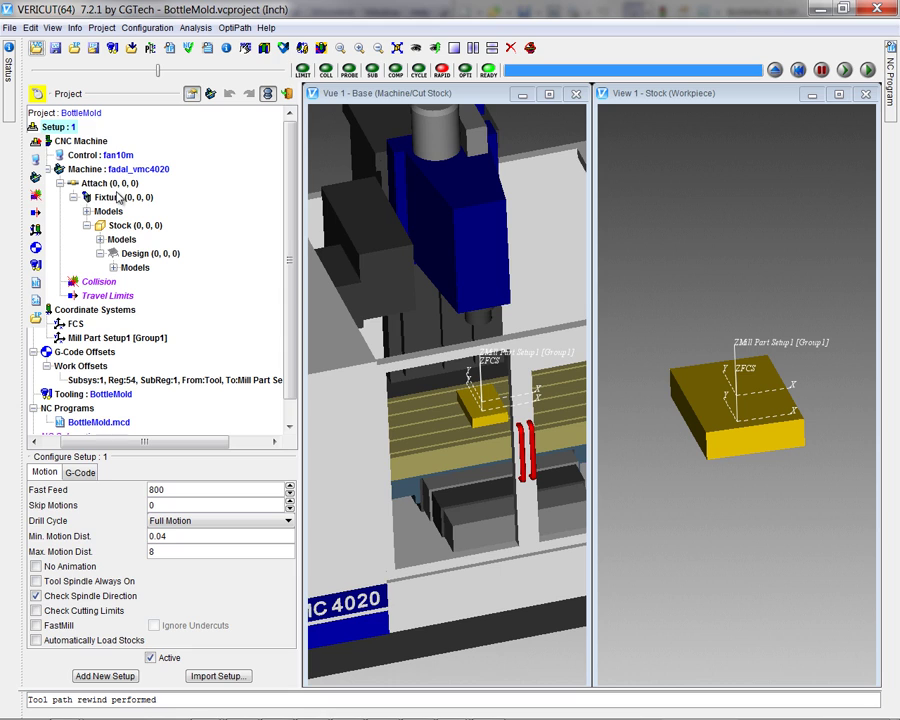
click(113, 211)
click(165, 240)
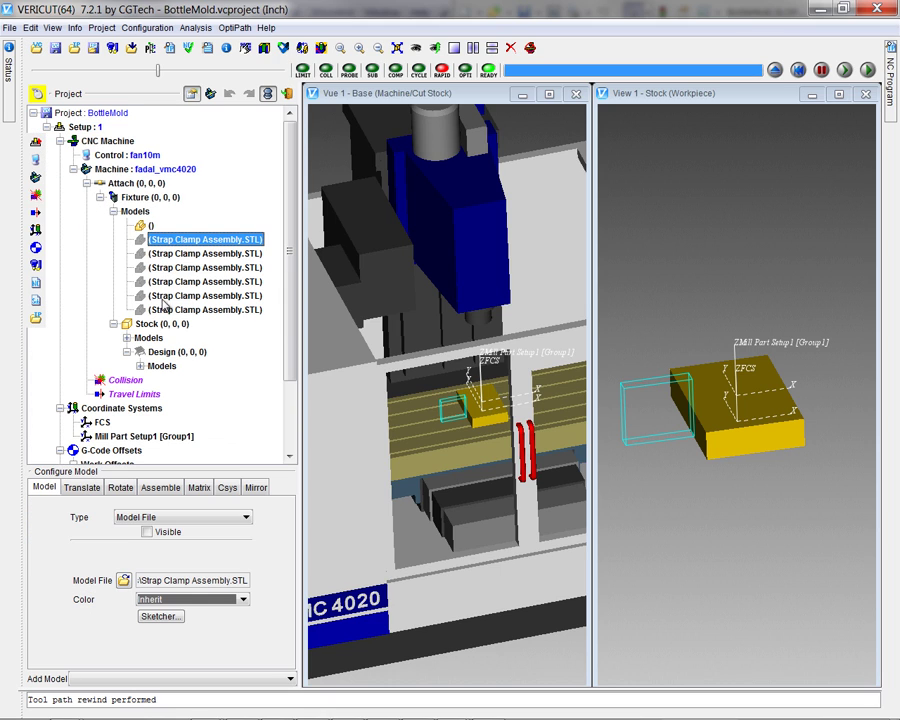
shift+click(165, 310)
right_click(165, 310)
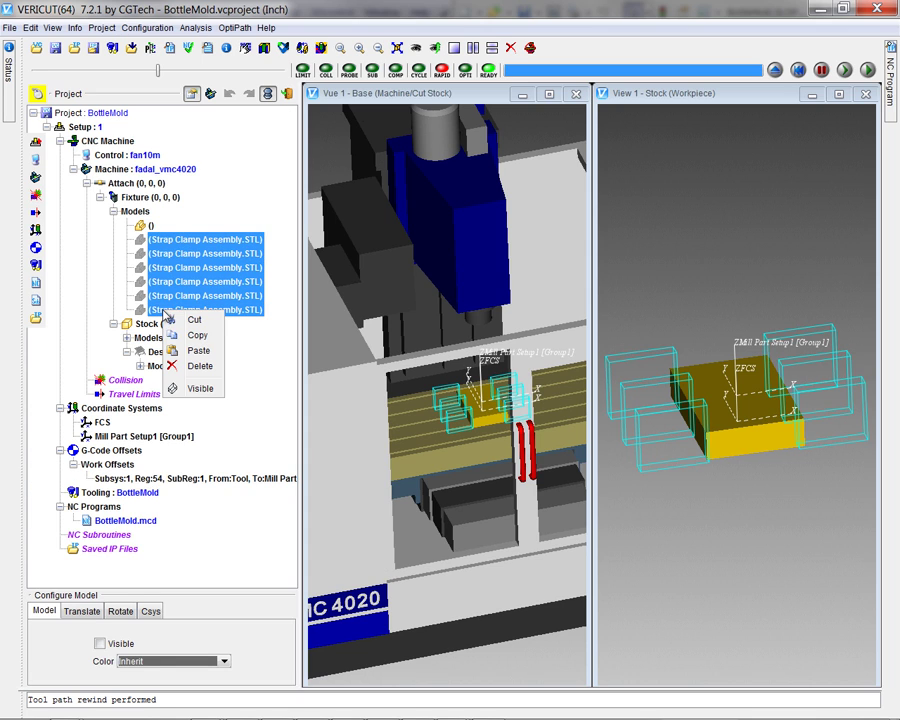
click(198, 387)
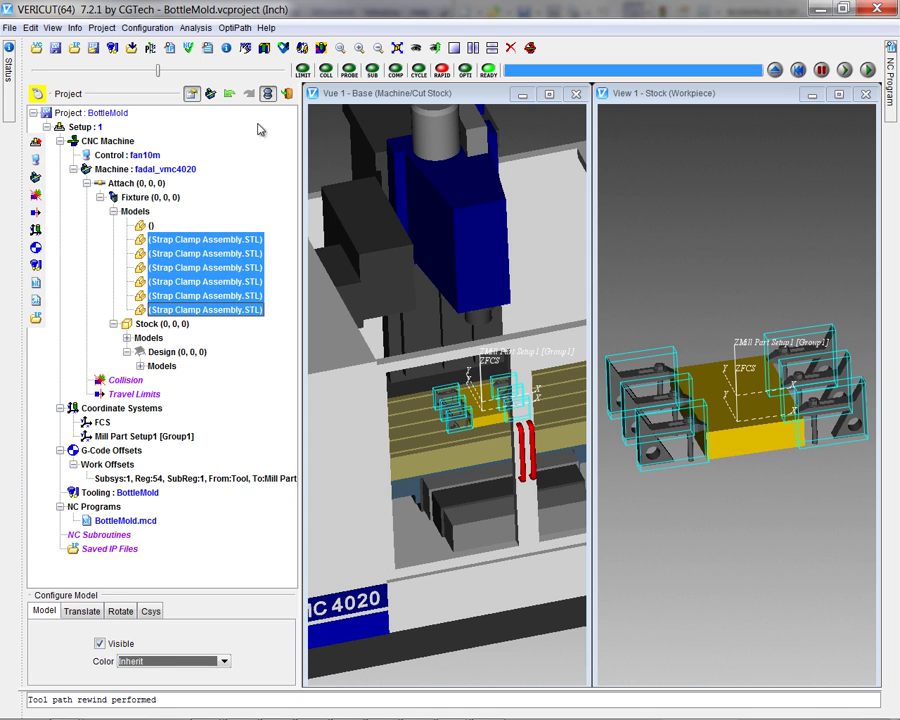
click(267, 93)
click(553, 167)
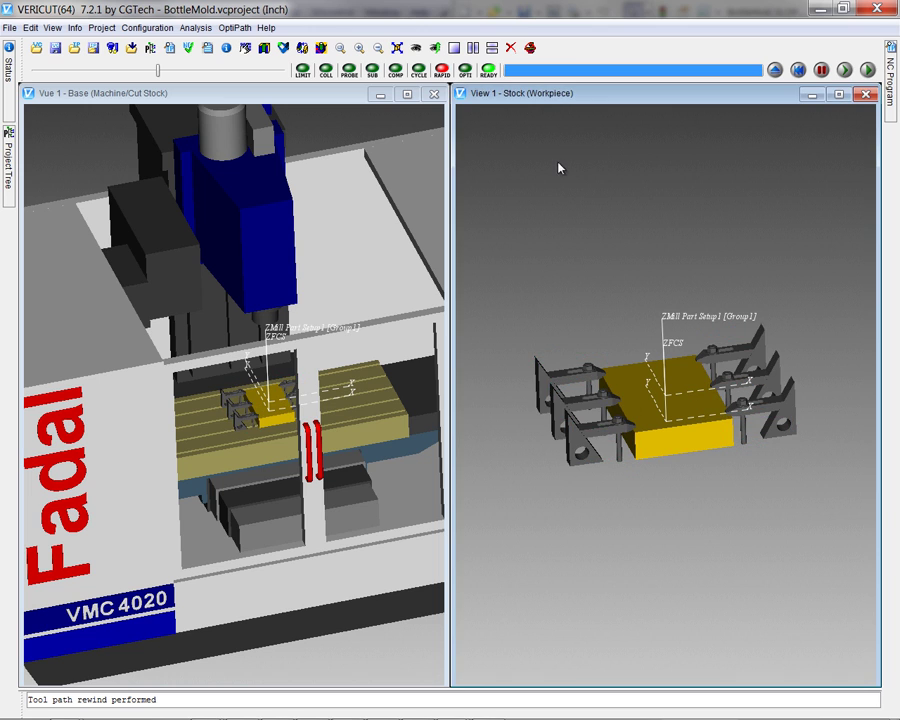
- Start the bottle mold machining simulation on the Fadal VMC 4020 machine
click(867, 70)
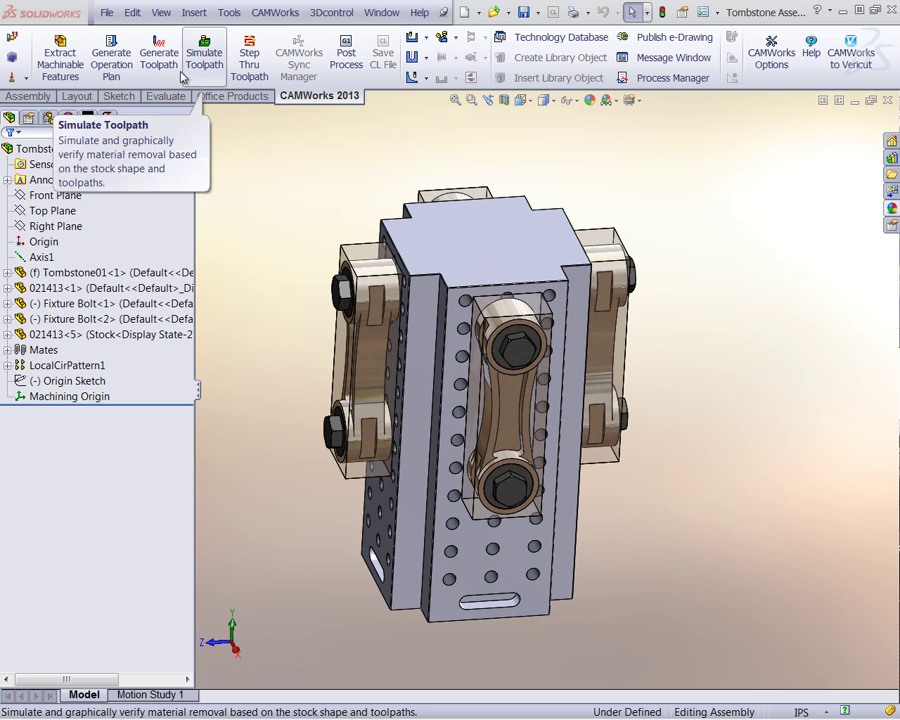
- Run a toolpath simulation of the Tombstone Assembly's mill operations from the CAMWorks operation tree, then close it
click(108, 117)
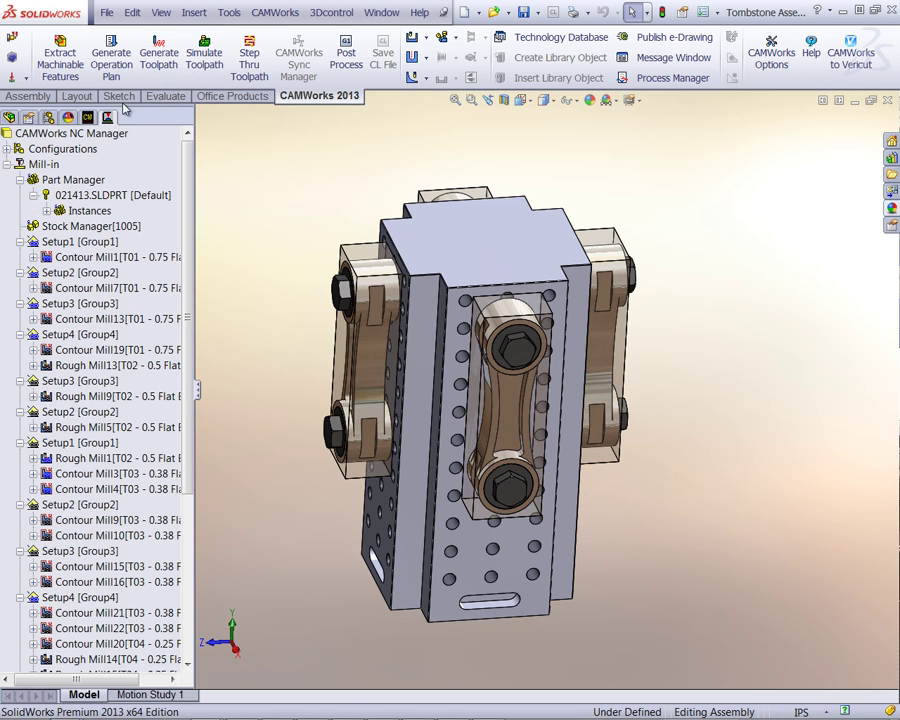
click(204, 58)
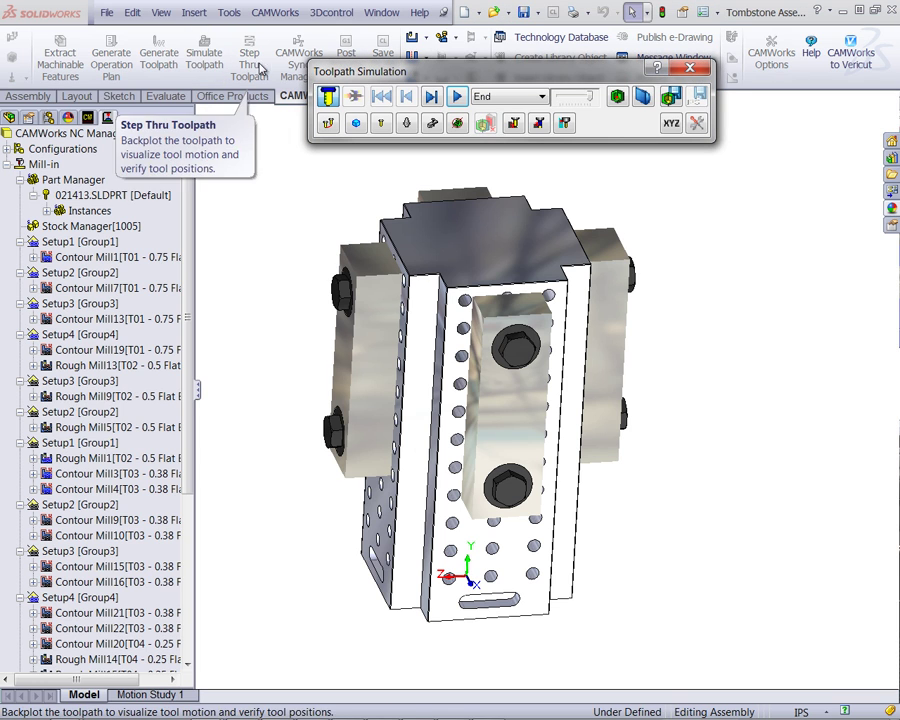
click(456, 96)
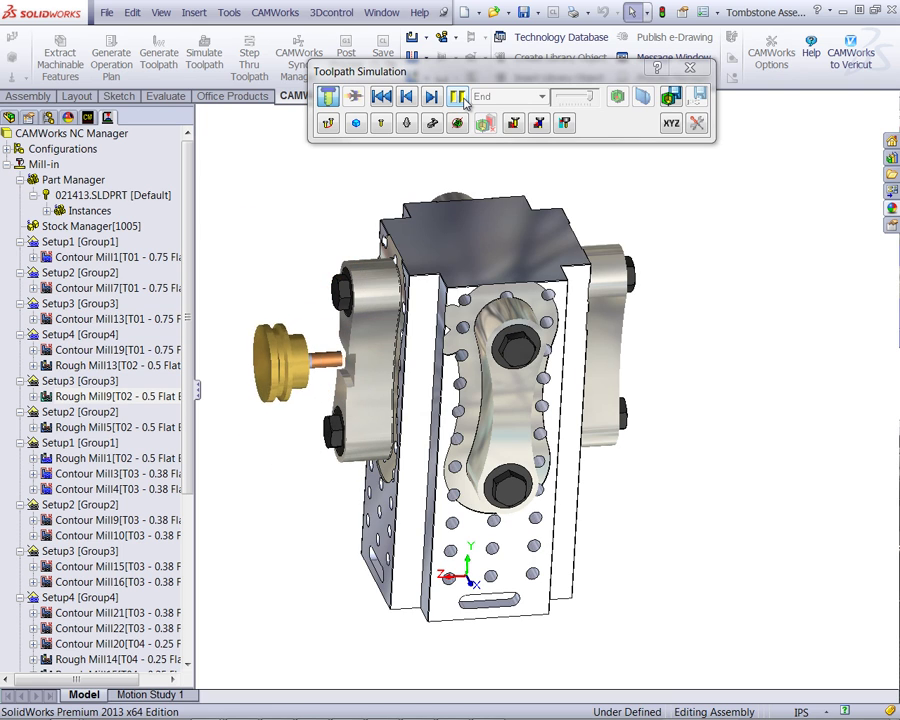
click(690, 69)
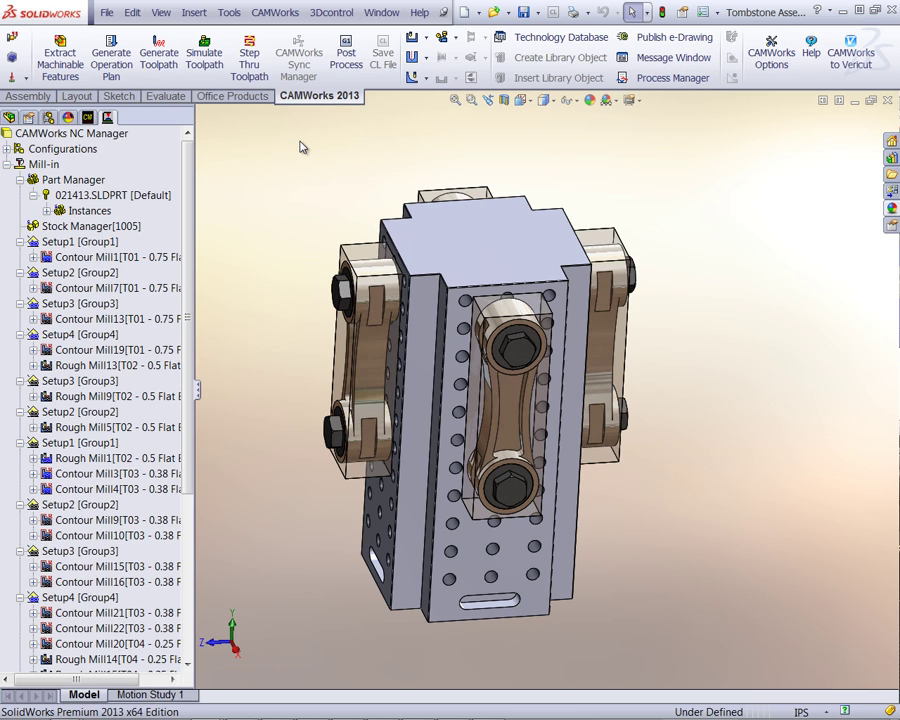
- Export to Vericut on the Makino A55e.vcproject template, flagged as having a Vericut machine defined
click(847, 72)
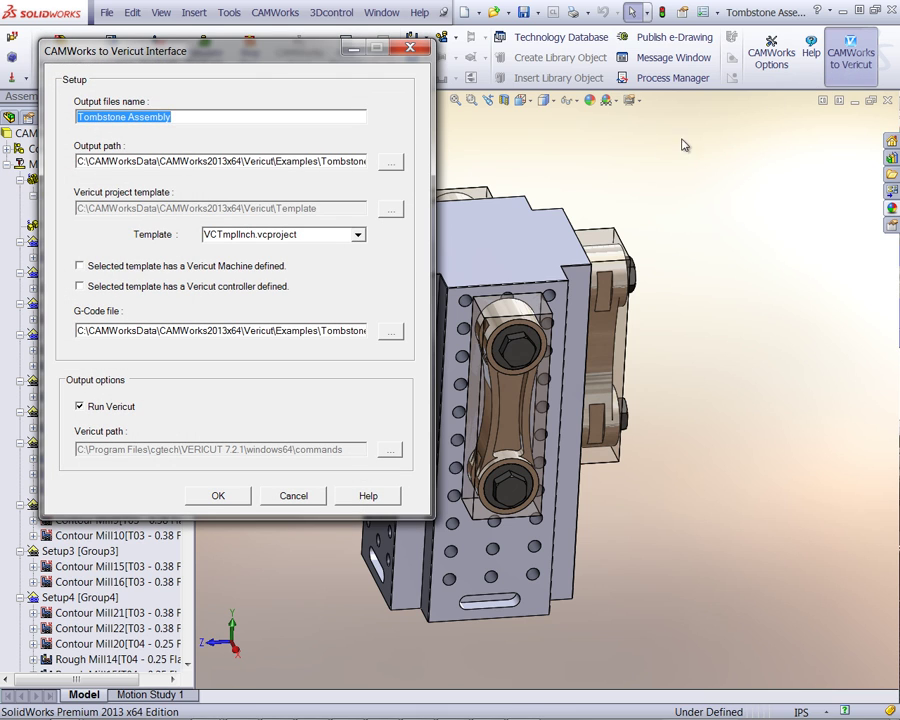
click(357, 235)
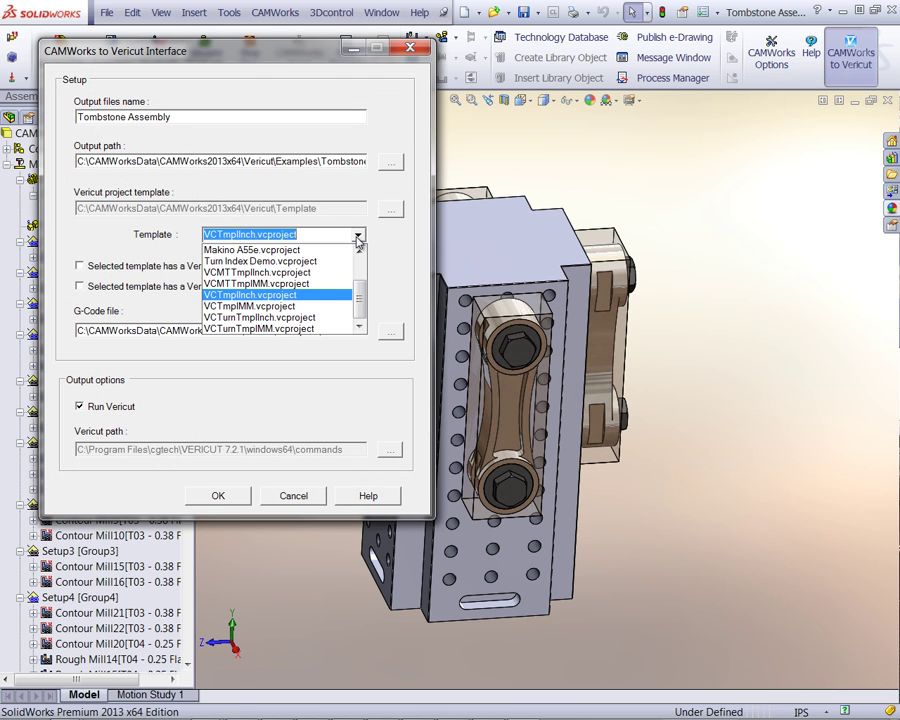
scroll(308, 256, up, 1)
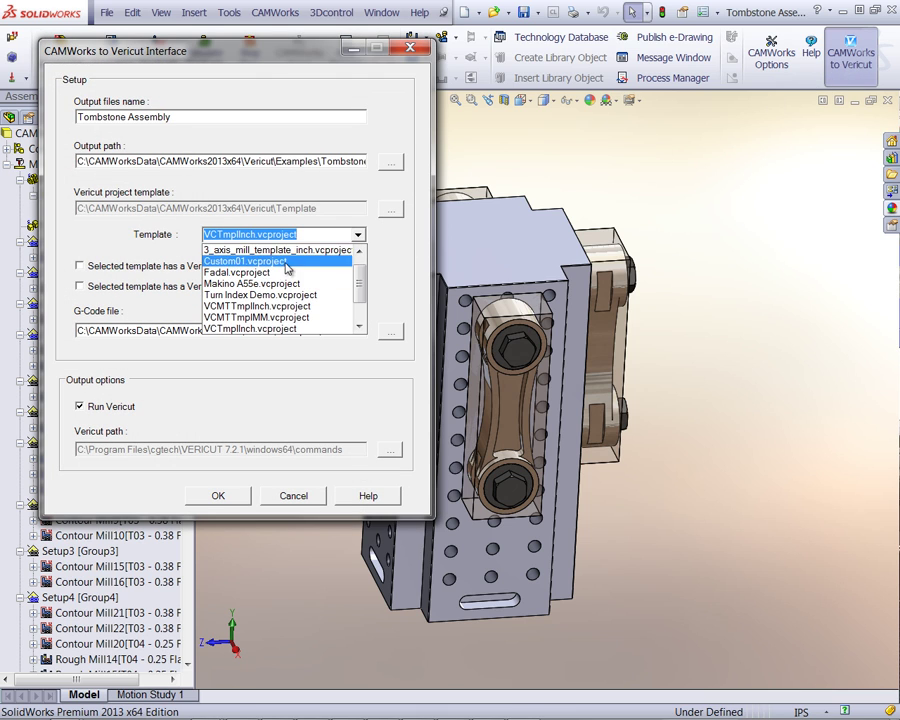
click(240, 283)
click(80, 267)
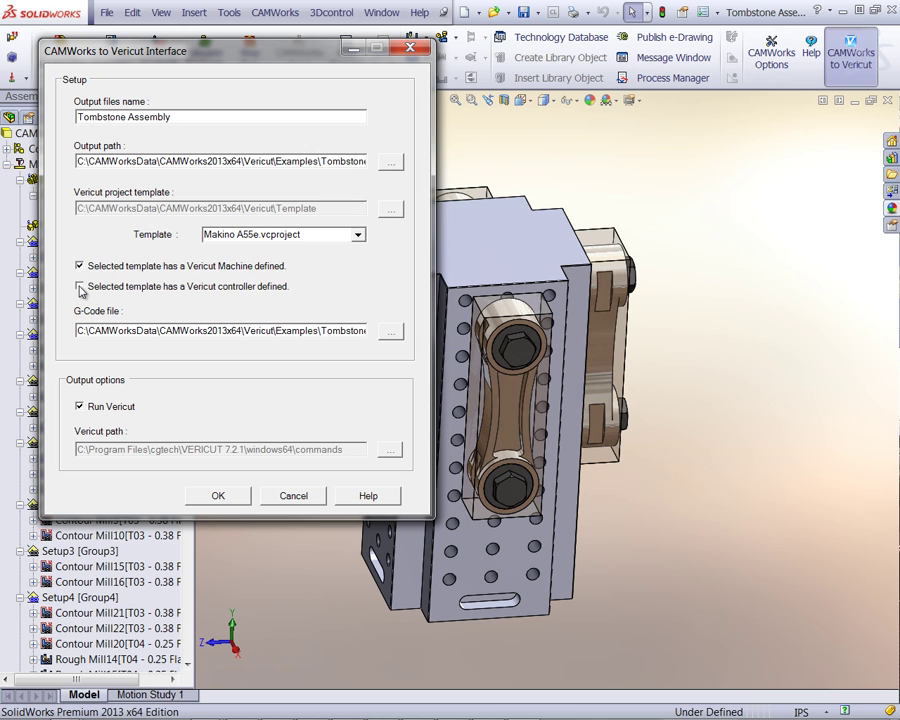
click(218, 496)
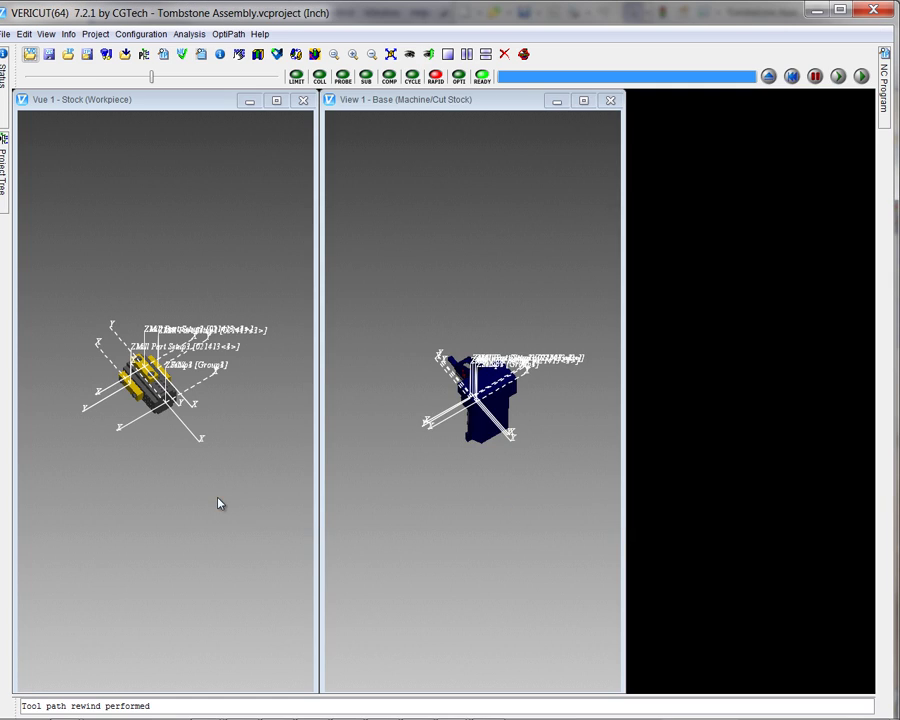
- Make all coordinate systems from FCS through the last one invisible, then reorient the workpiece and machine views frontally
click(391, 53)
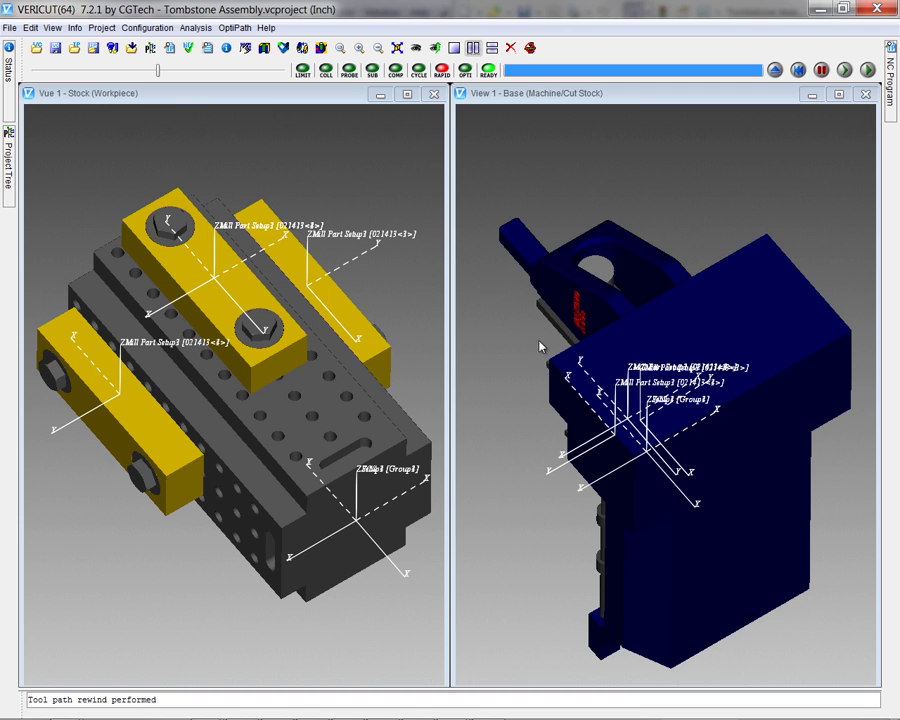
drag(539, 347, 827, 347)
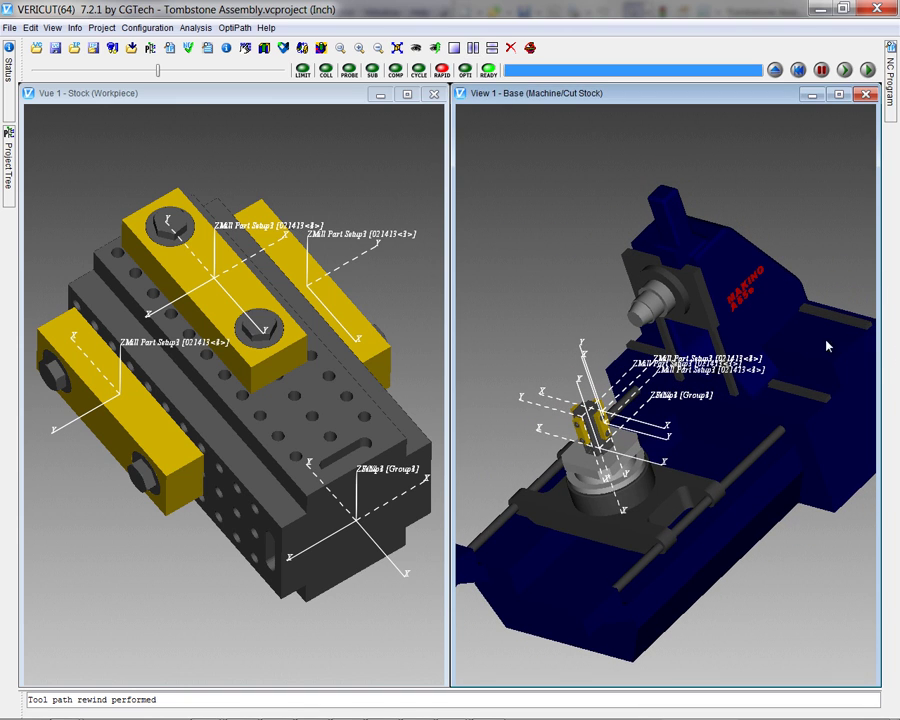
click(10, 165)
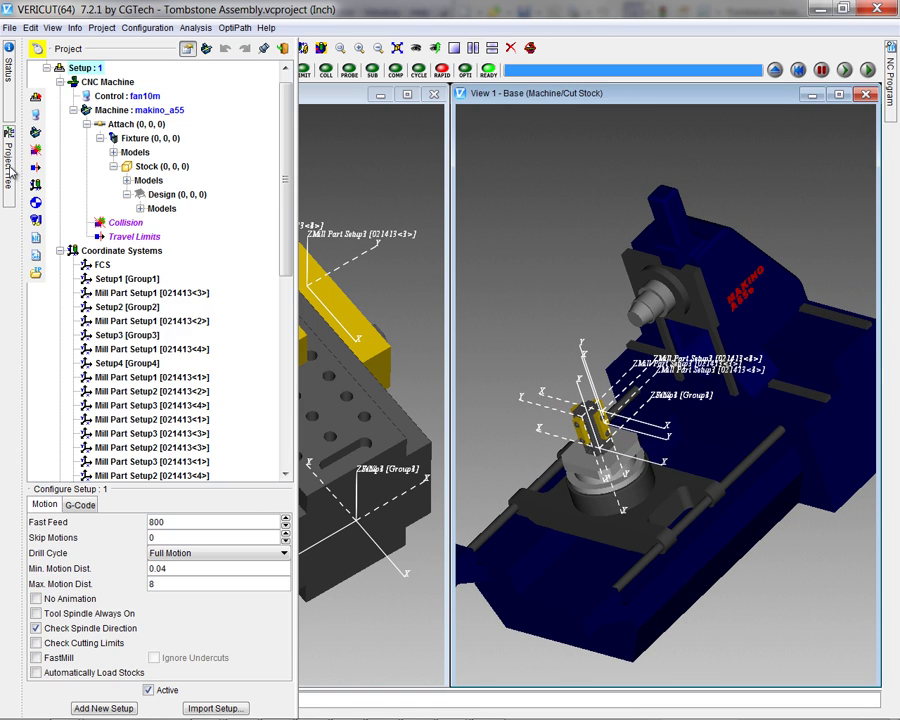
click(103, 265)
scroll(105, 300, down, 2)
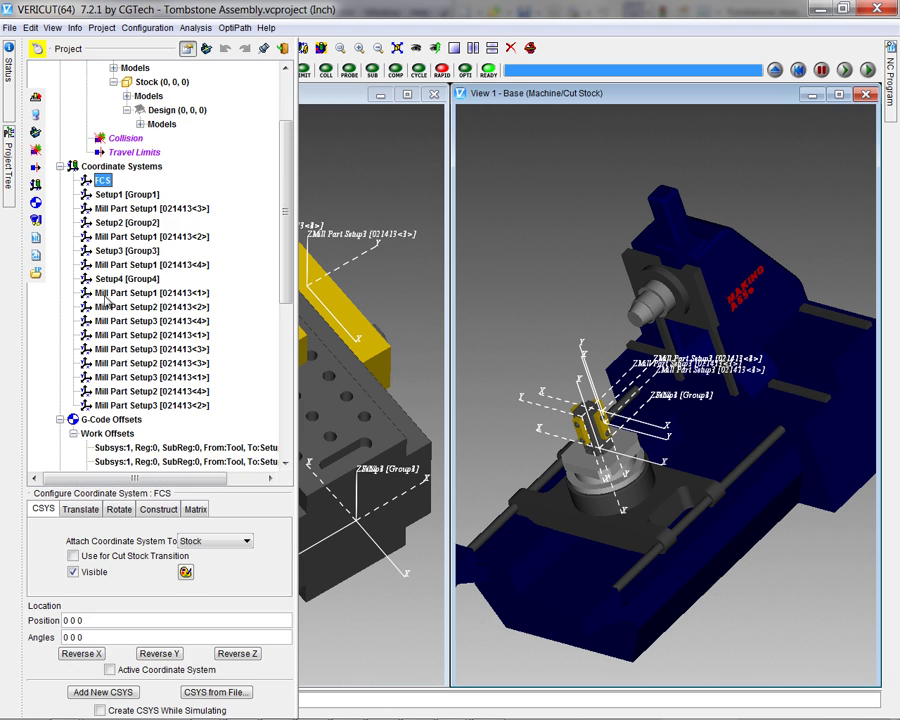
shift+click(120, 404)
right_click(120, 404)
click(155, 479)
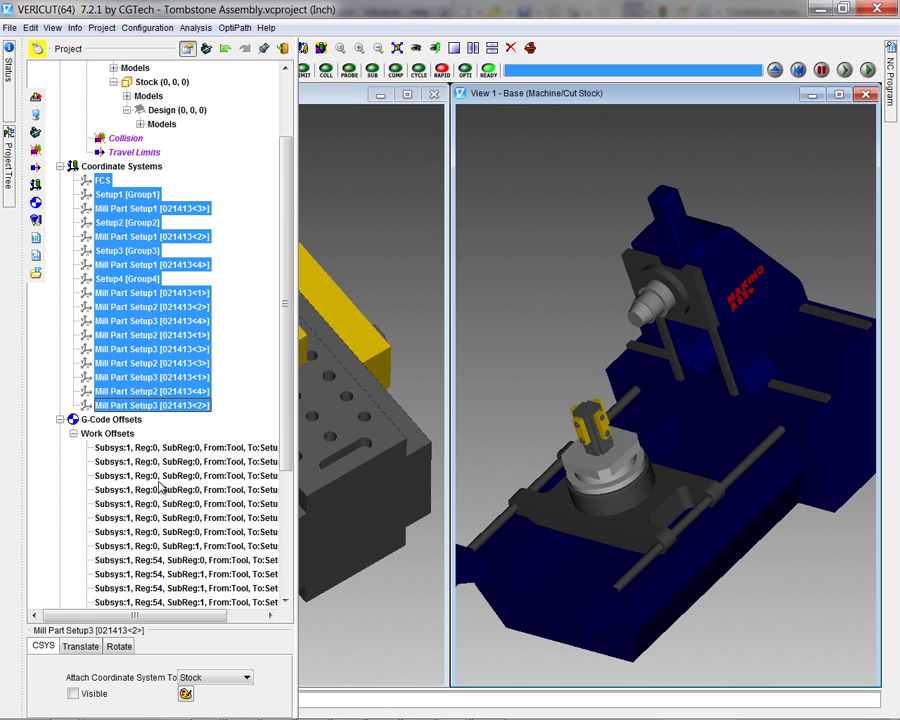
click(60, 167)
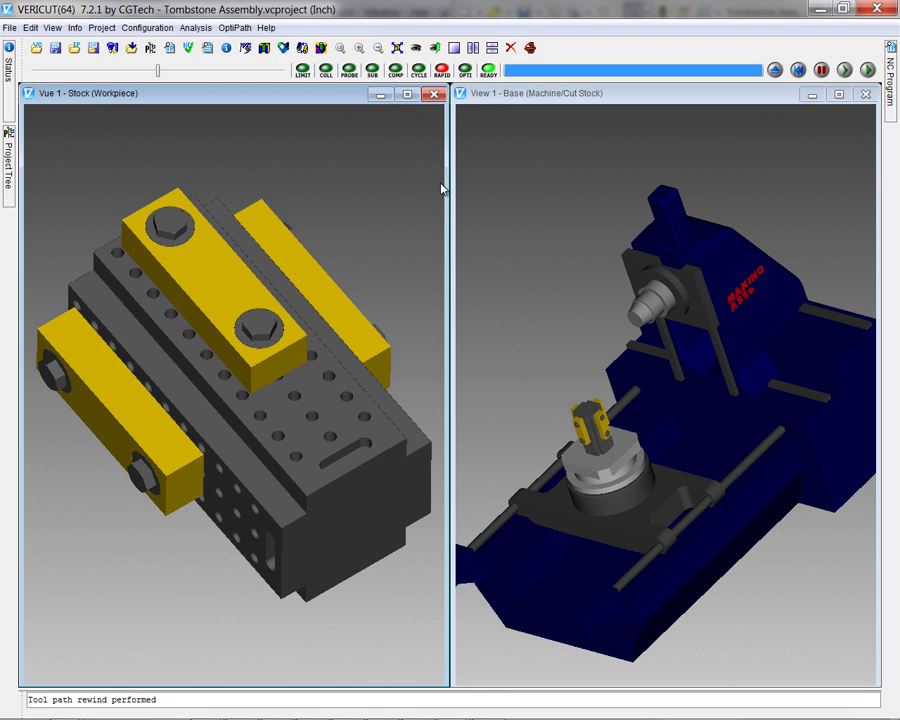
drag(361, 167, 418, 354)
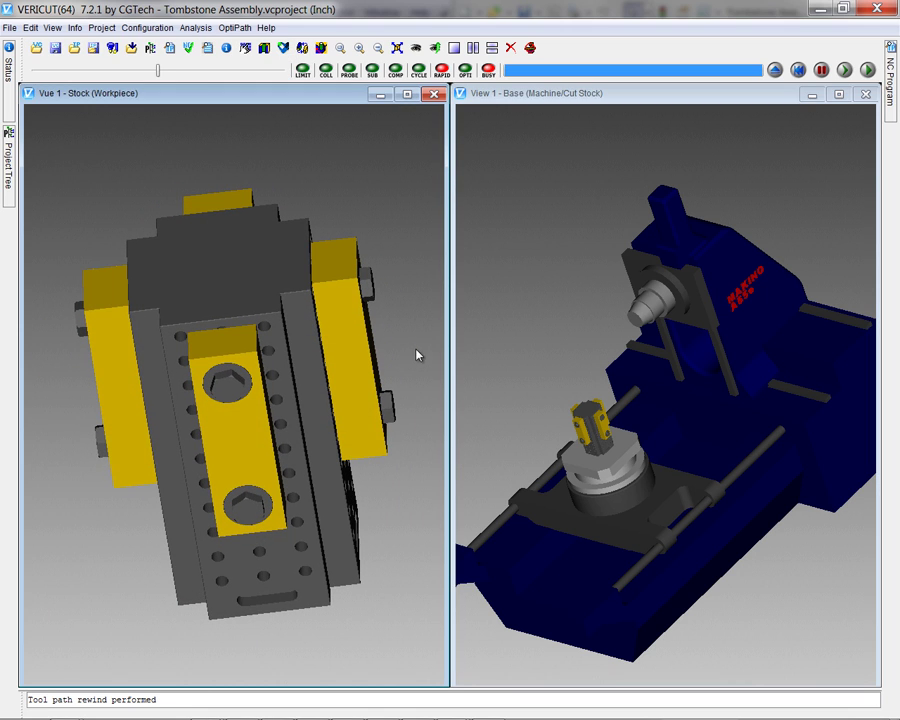
drag(601, 371, 628, 380)
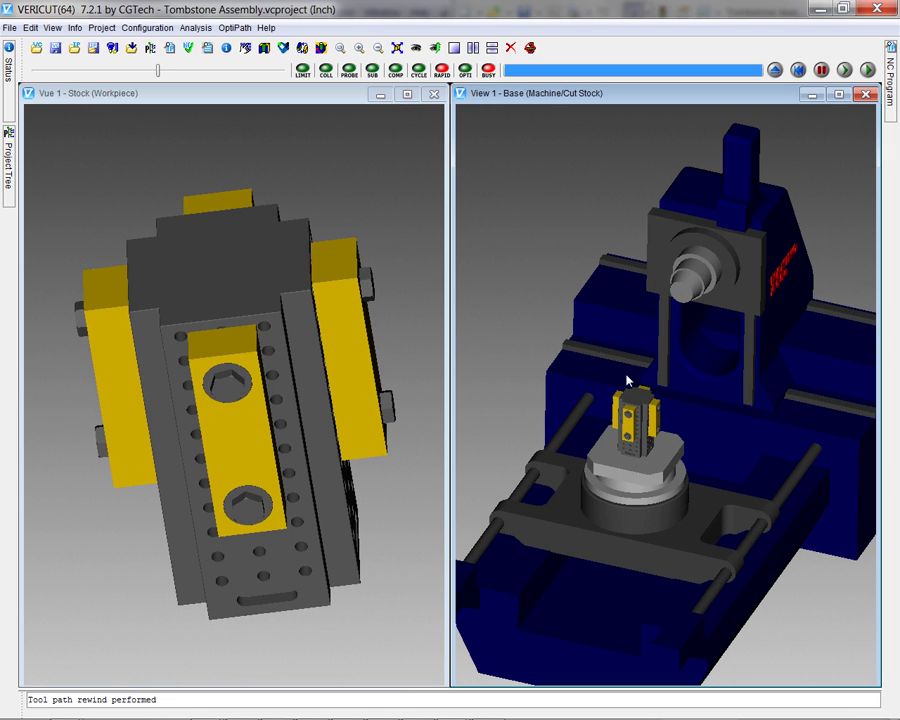
- Start the tombstone NC program simulation on the Makino machine with Play to Start
click(867, 69)
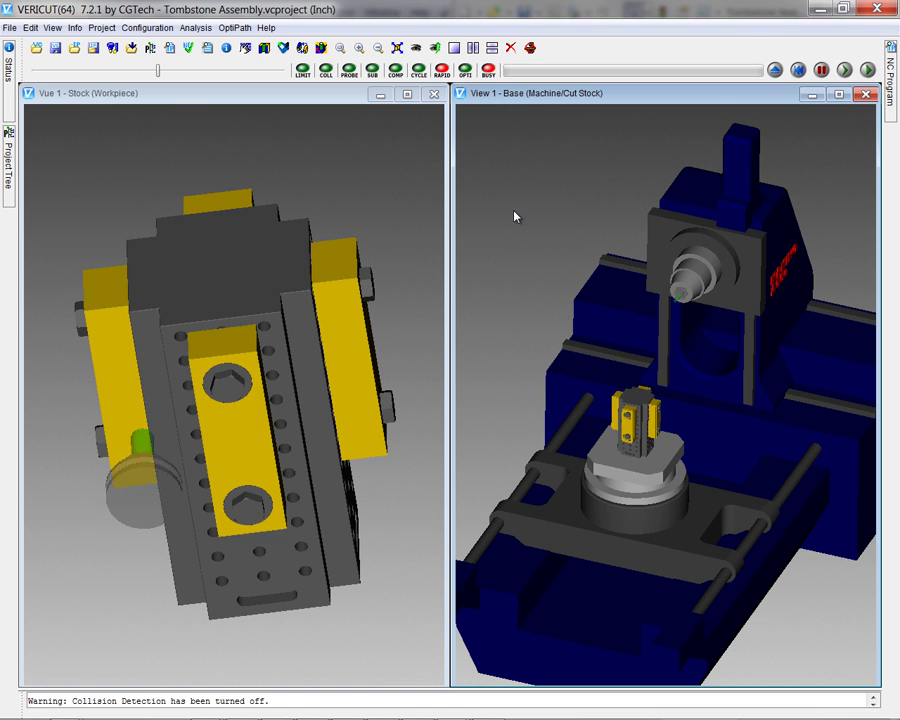